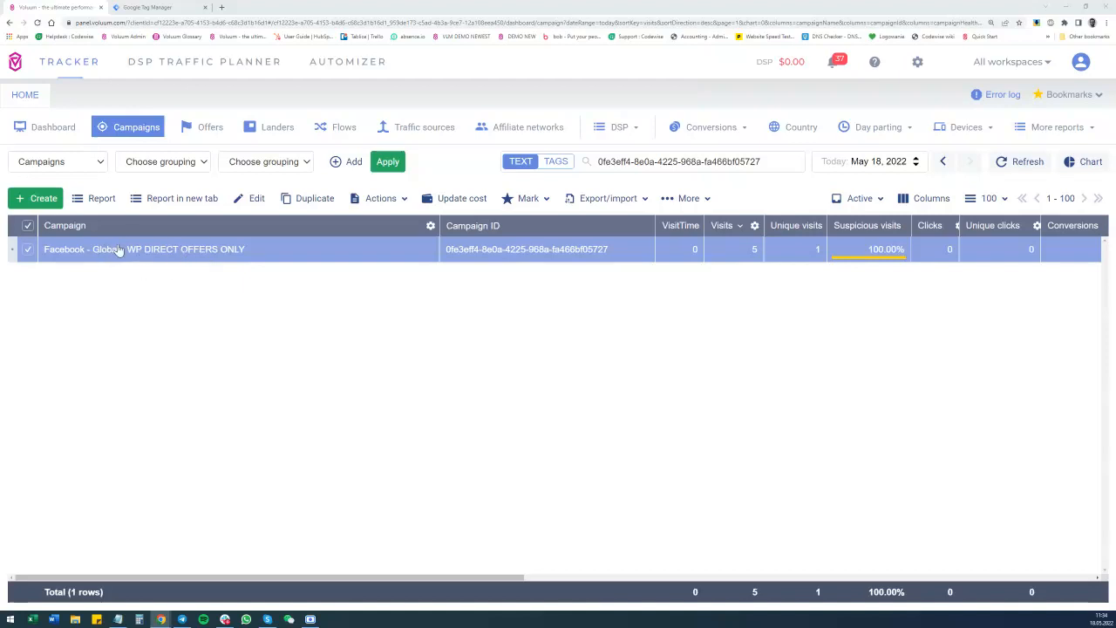
# Open the Facebook - Global - WP DIRECT OFFERS ONLY campaign for editing and review its transition, destination and offer settings.
pyautogui.click(256, 200)
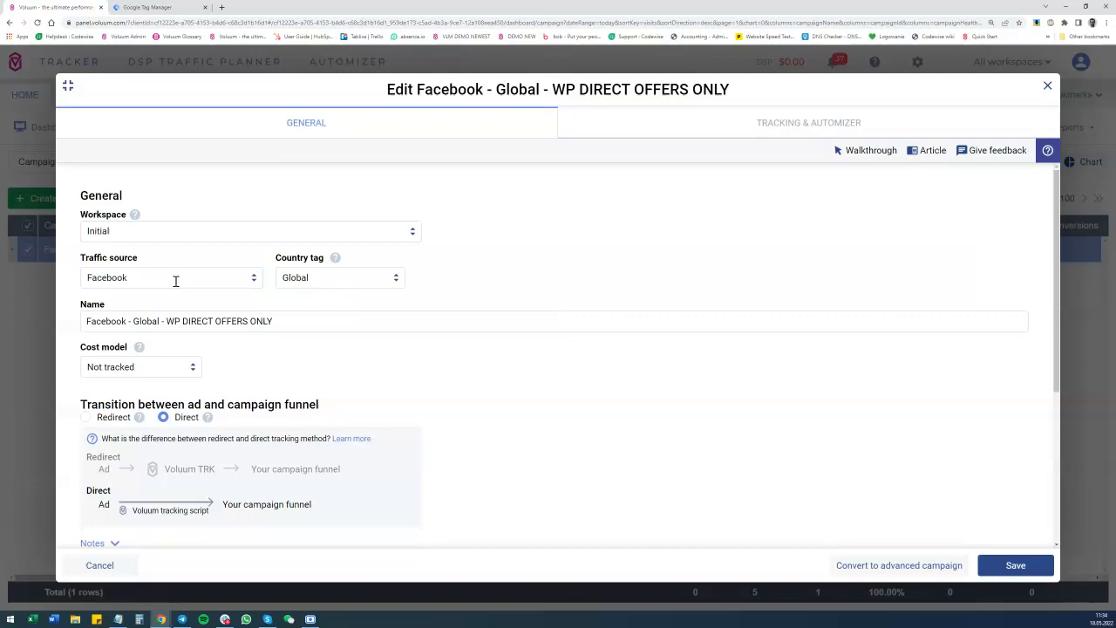
pyautogui.scroll(-3, 176, 280)
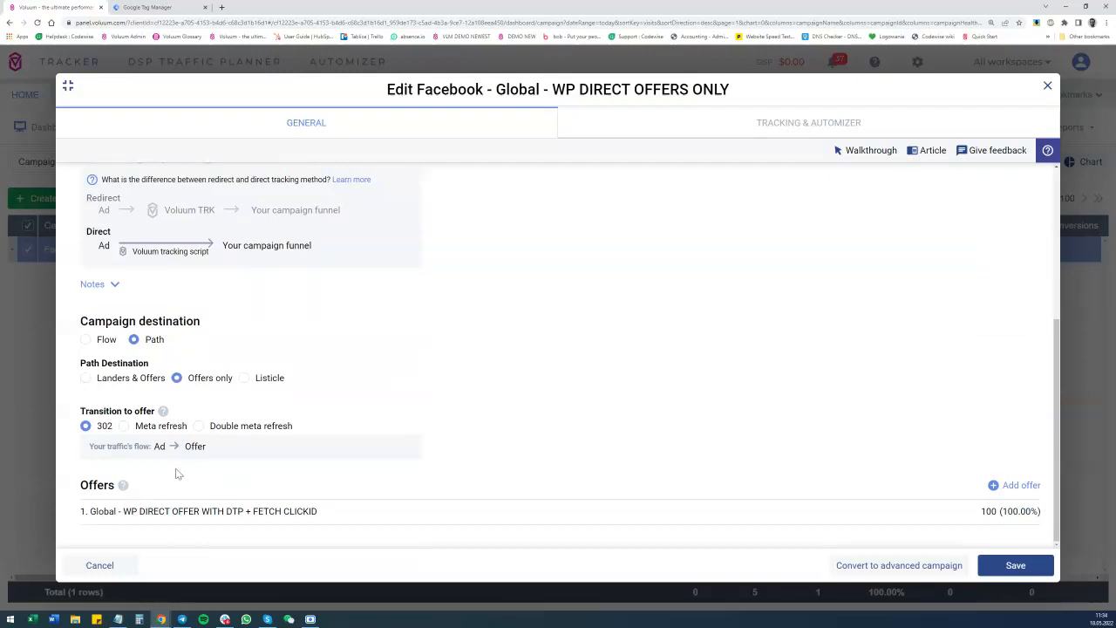
pyautogui.moveTo(165, 521)
pyautogui.scroll(5, 284, 479)
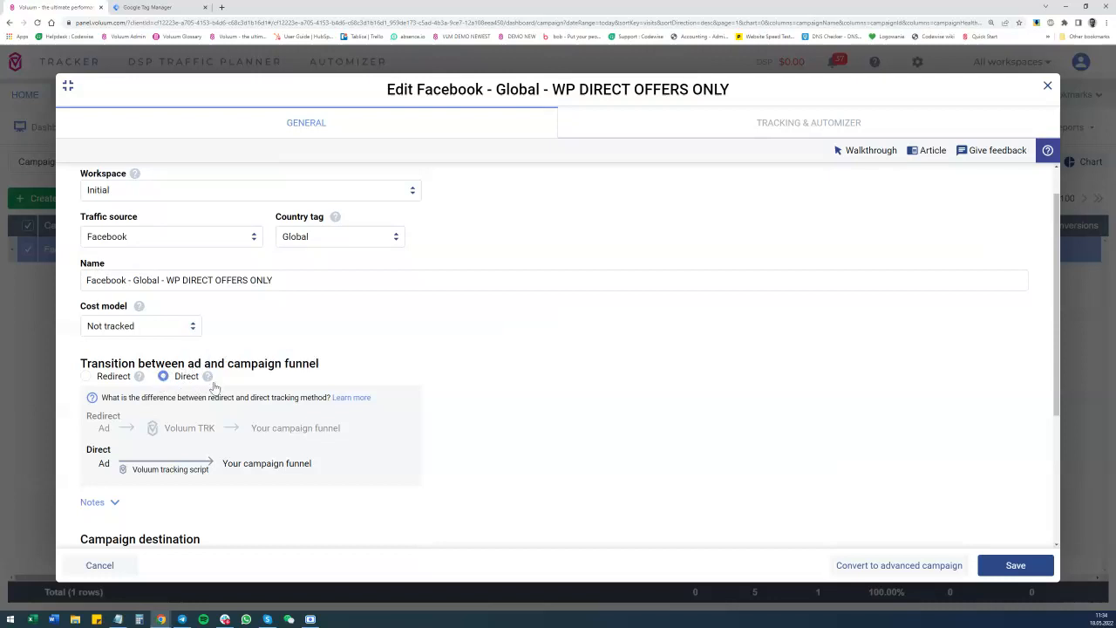
pyautogui.scroll(-2, 210, 375)
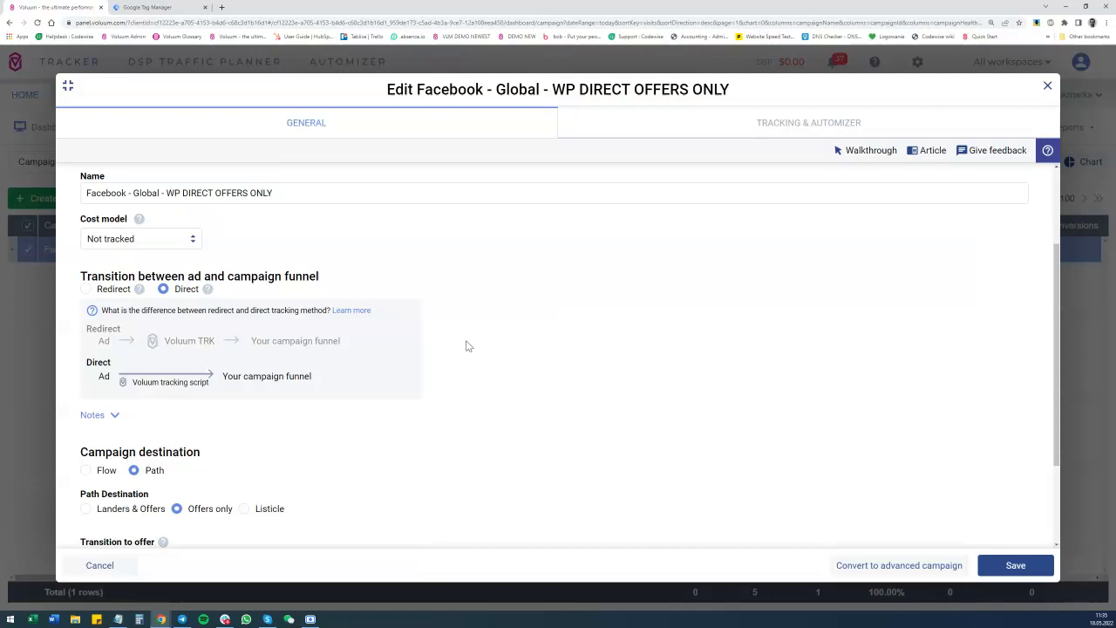
# Copy the offer tracking URL from the campaign's tracking settings and open it in a new browser tab.
pyautogui.click(780, 136)
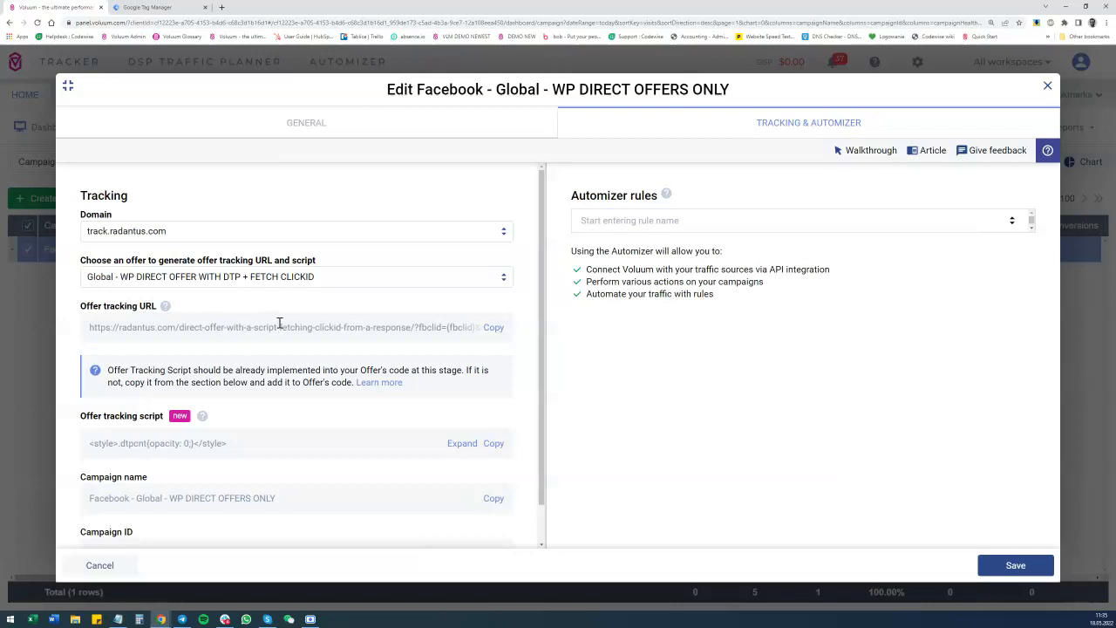
pyautogui.click(497, 334)
pyautogui.click(221, 7)
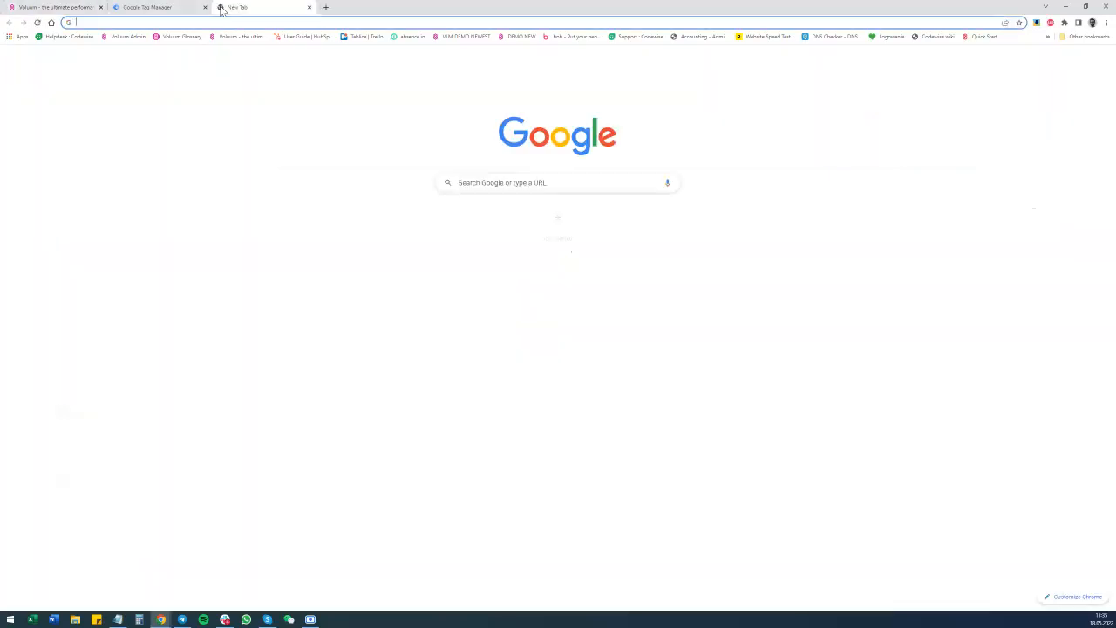
pyautogui.hotkey('ctrl', 'v')
pyautogui.press('Return')
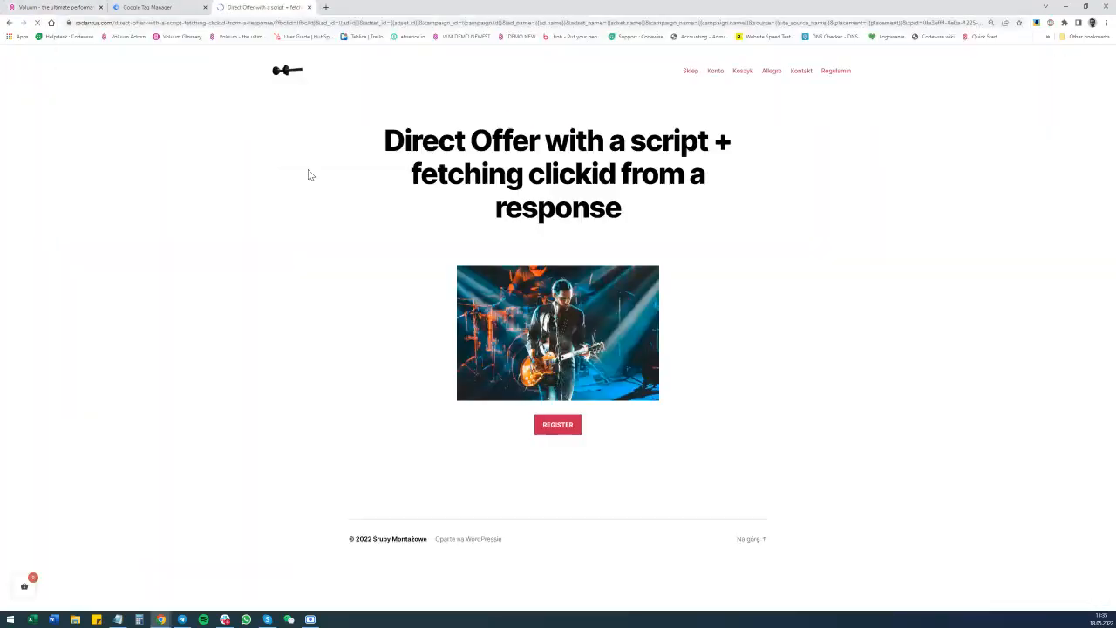
# Check the offer page's redirects with Link Redirect Trace and inspect the cpid parameter at the end of the page URL.
pyautogui.click(1064, 23)
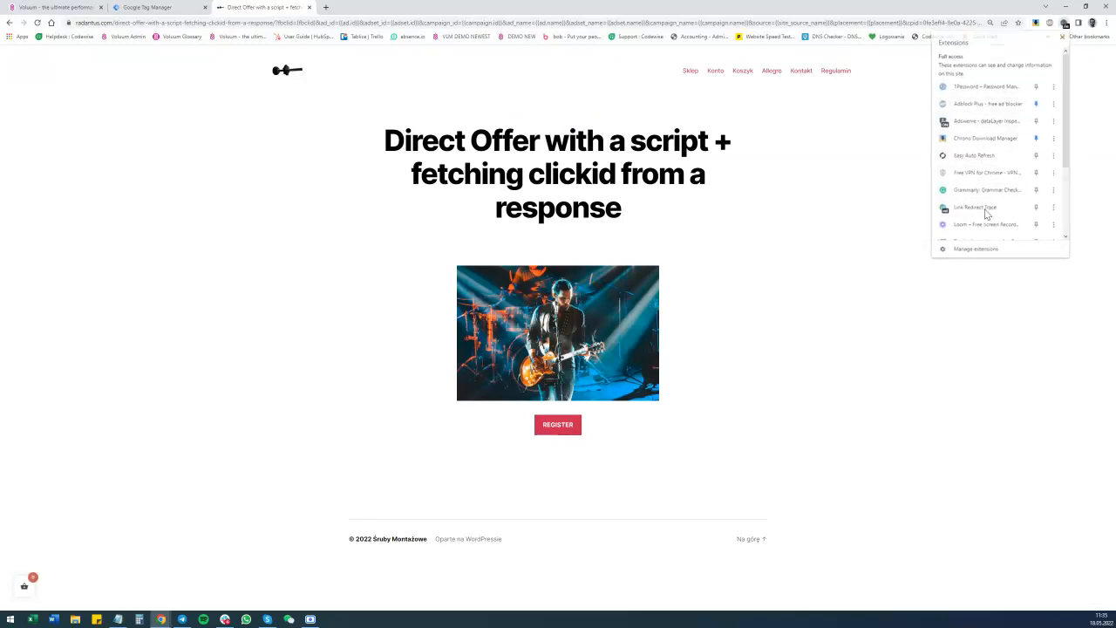
pyautogui.click(984, 210)
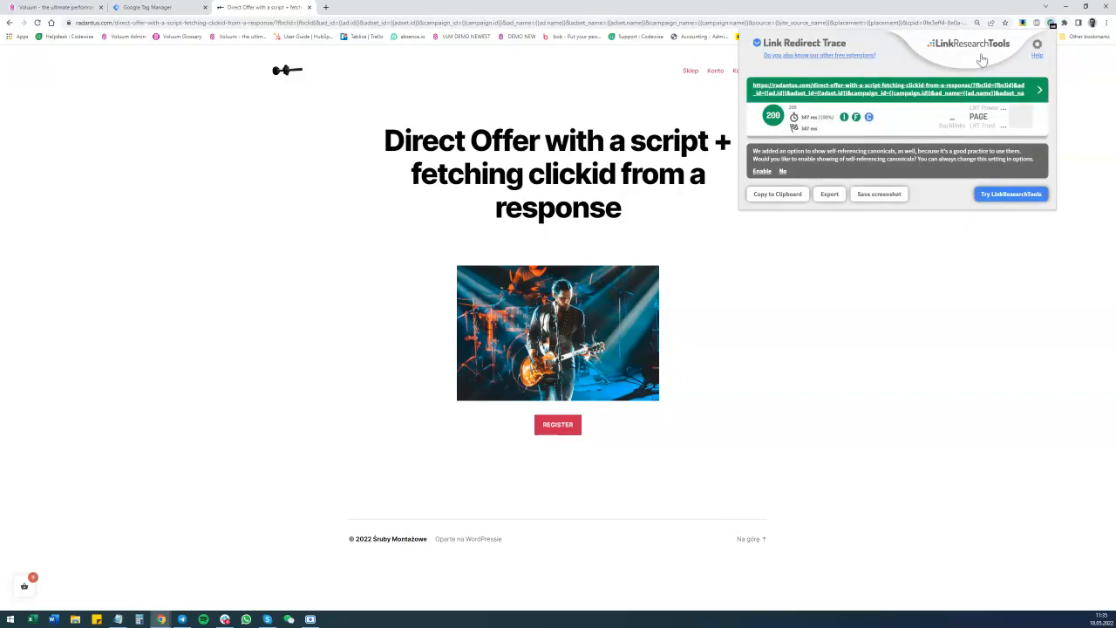
pyautogui.click(693, 23)
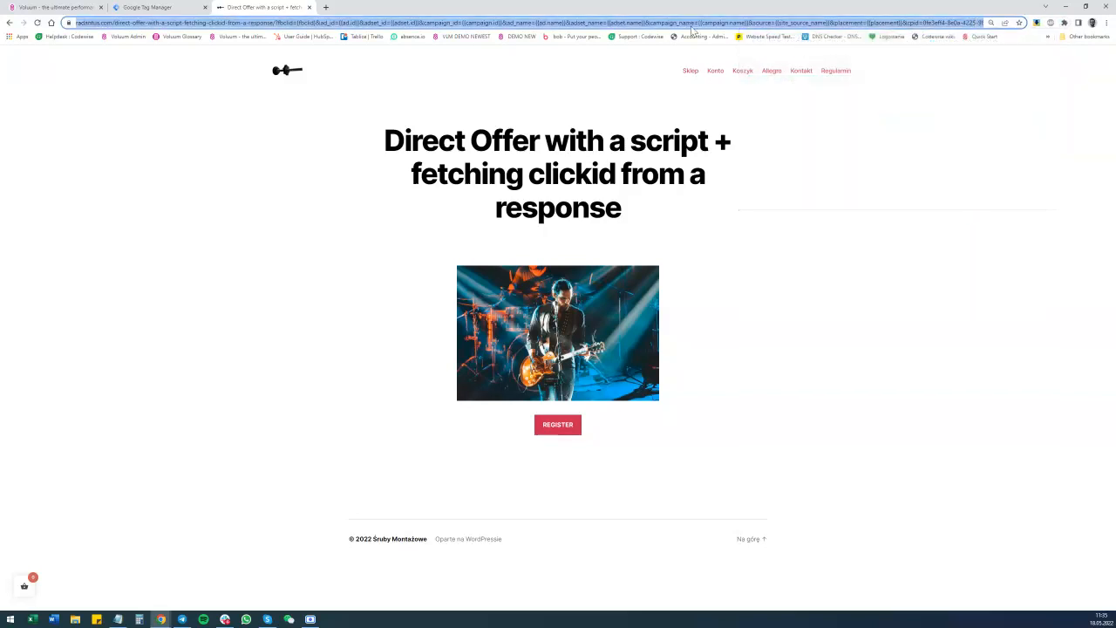
pyautogui.click(966, 23)
pyautogui.press('Right')
pyautogui.press('Right')
pyautogui.press('Right')
pyautogui.press('Right')
pyautogui.press('Right')
pyautogui.press('Right')
pyautogui.press('Right')
pyautogui.press('Right')
pyautogui.press('Right')
pyautogui.press('Right')
pyautogui.press('Right')
pyautogui.press('Right')
pyautogui.press('Right')
pyautogui.press('Right')
pyautogui.press('Right')
pyautogui.press('Right')
pyautogui.press('Right')
pyautogui.press('Right')
pyautogui.press('Right')
pyautogui.press('Right')
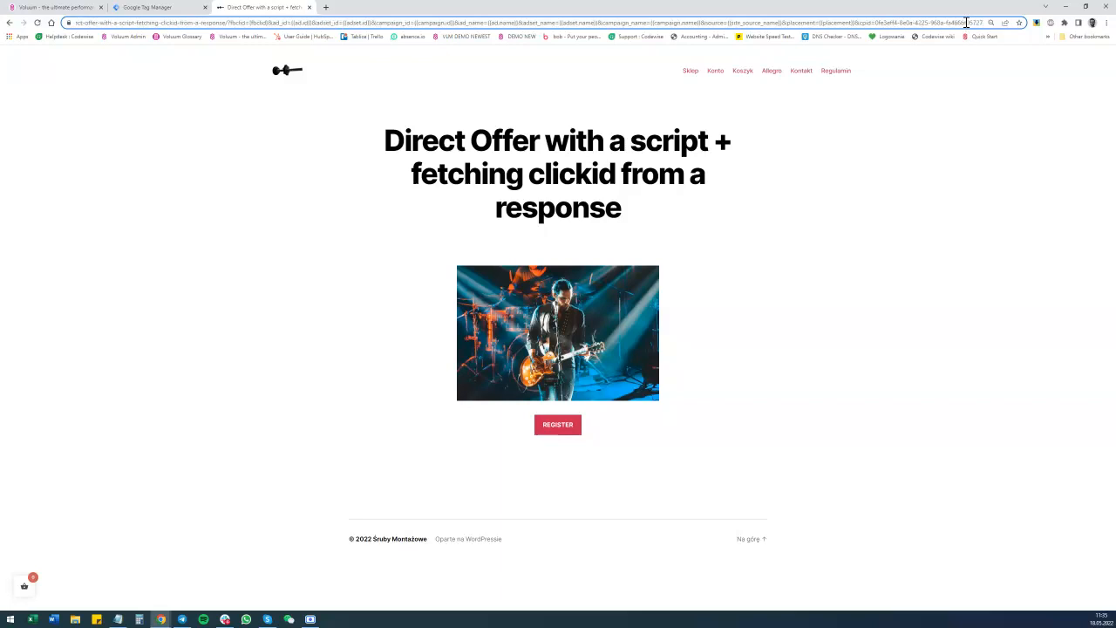
pyautogui.click(834, 180)
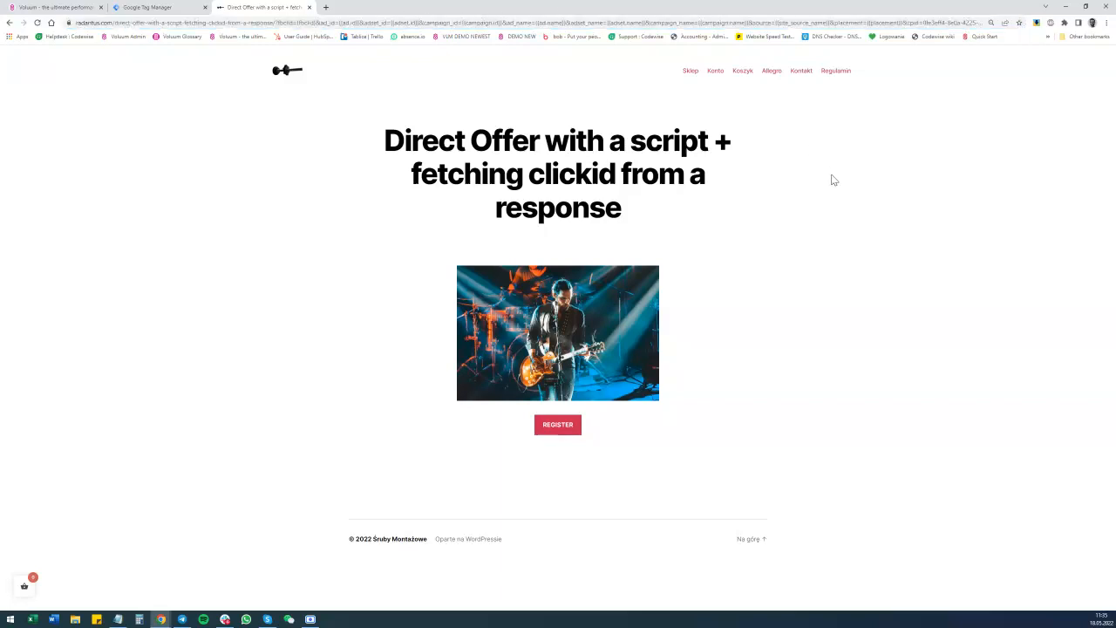
# Reload the offer page with the developer tools' network log open and check the tracking domain in the Voluum campaign.
pyautogui.press('F12')
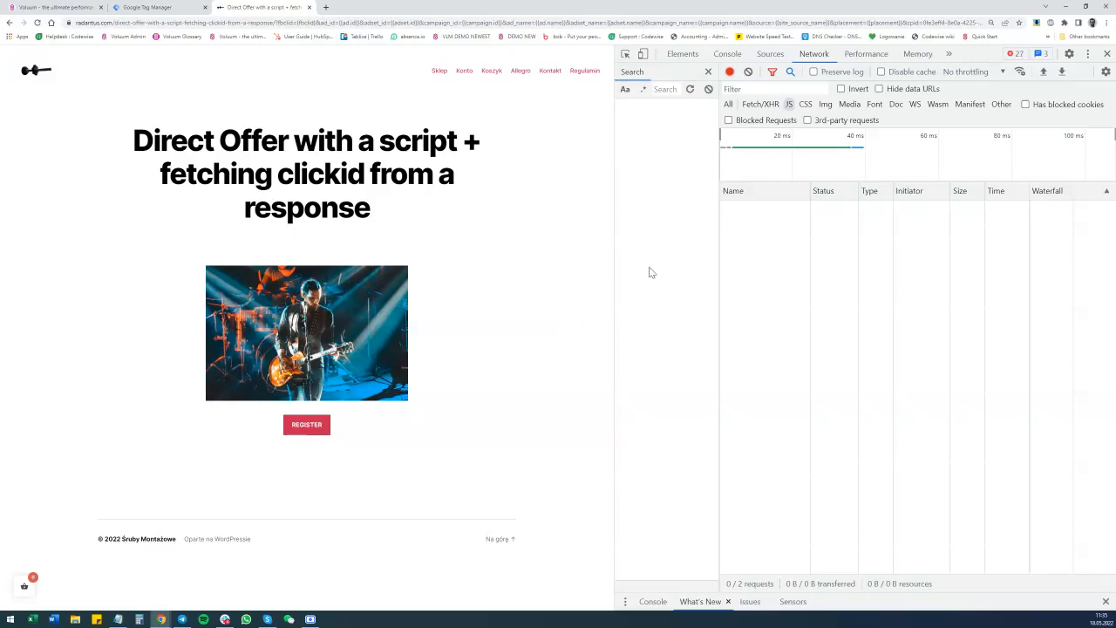
pyautogui.press('F5')
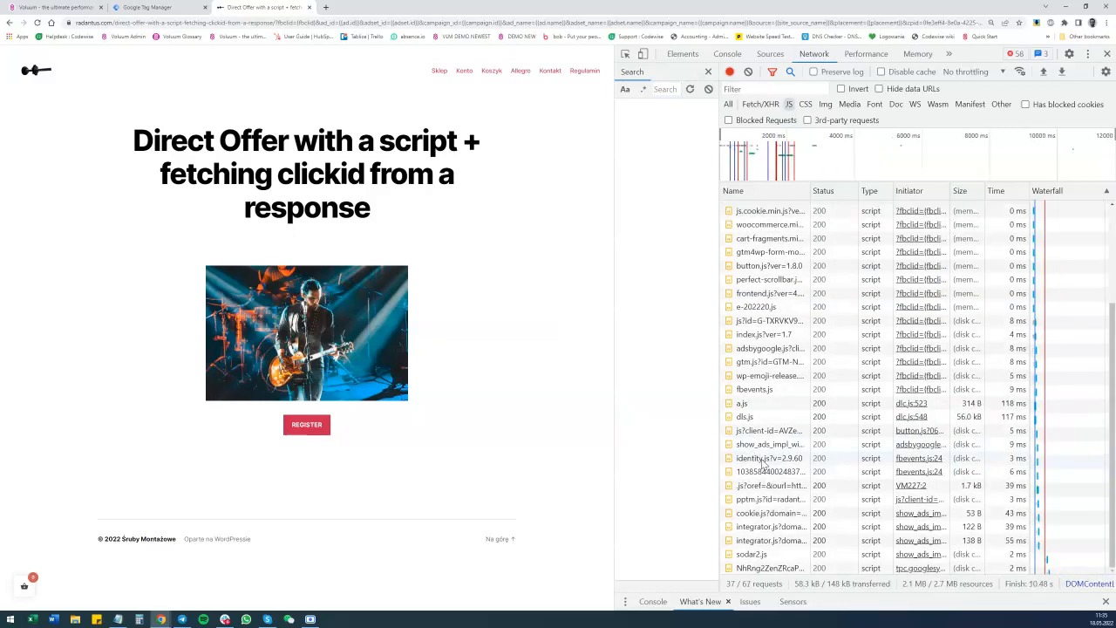
pyautogui.click(49, 7)
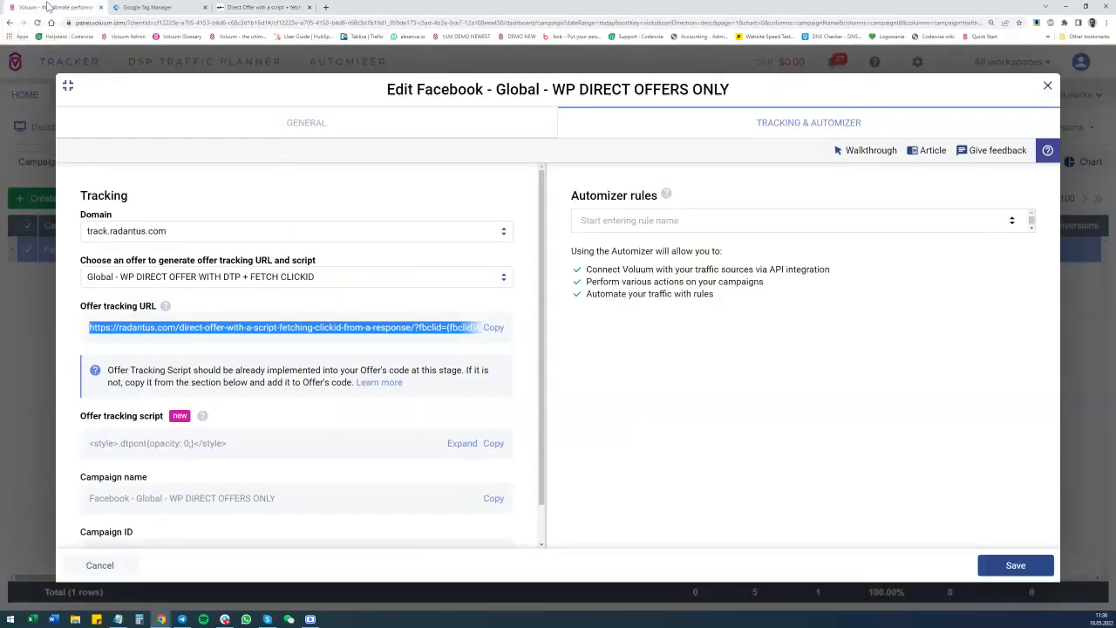
pyautogui.scroll(-1, 188, 335)
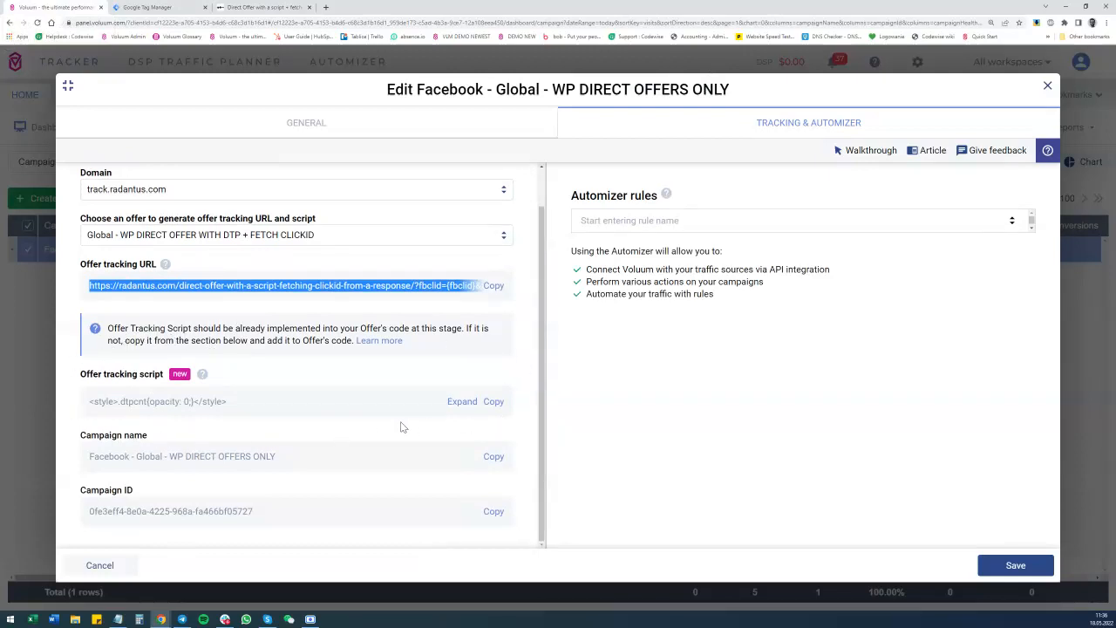
pyautogui.click(262, 7)
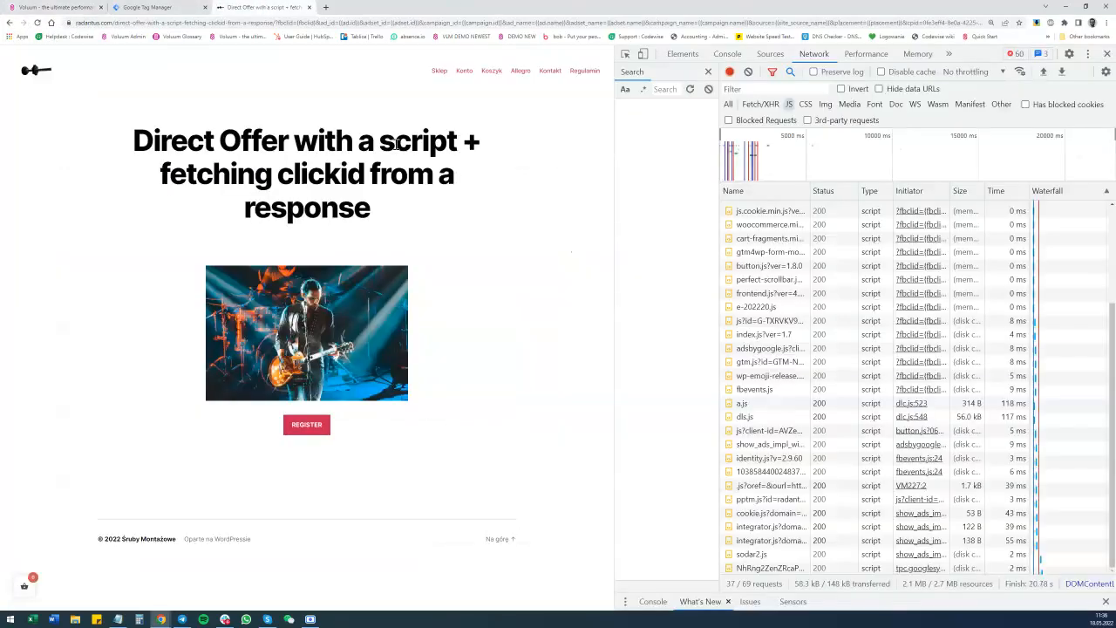
# Find the .js request sent to track.radantus.com among the logged scripts and examine its headers.
pyautogui.click(763, 568)
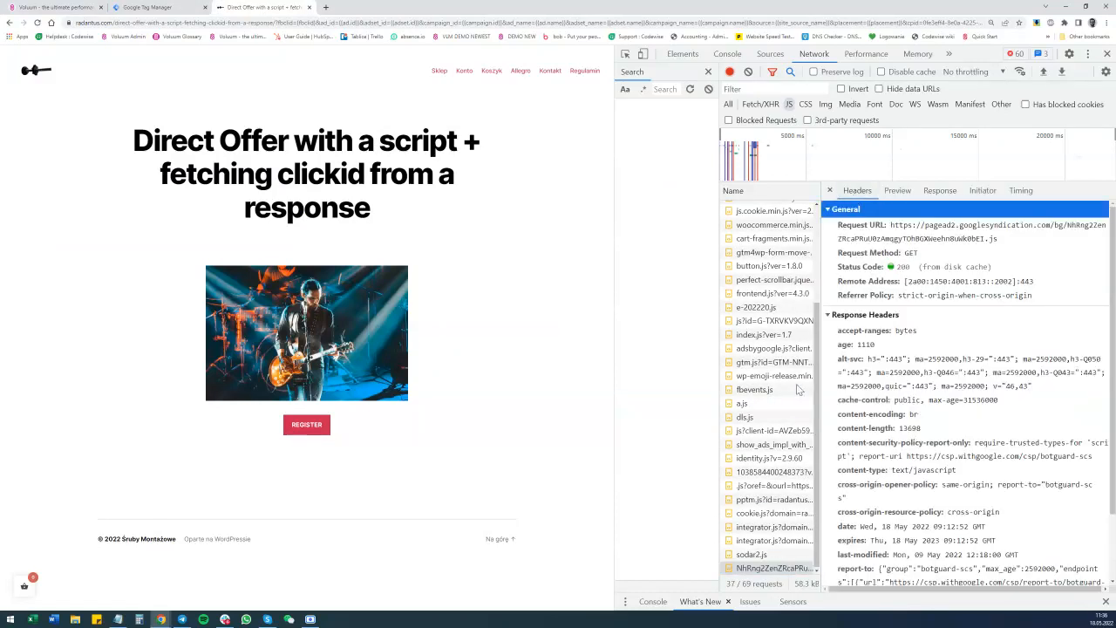
pyautogui.click(751, 555)
pyautogui.press('Up')
pyautogui.press('Up')
pyautogui.press('Up')
pyautogui.press('Up')
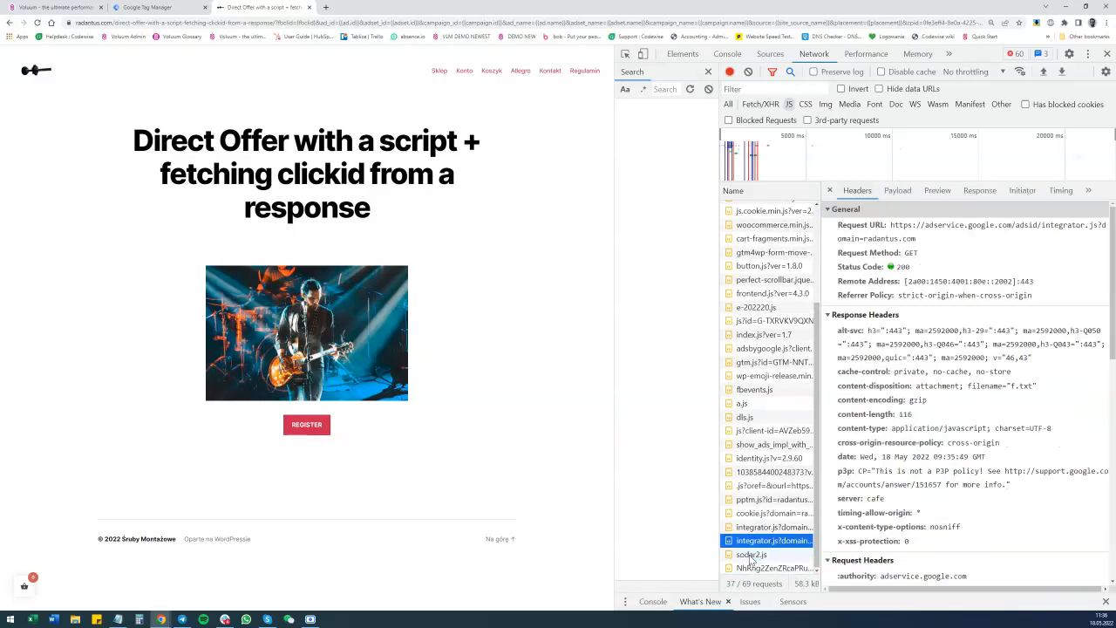
pyautogui.press('Up')
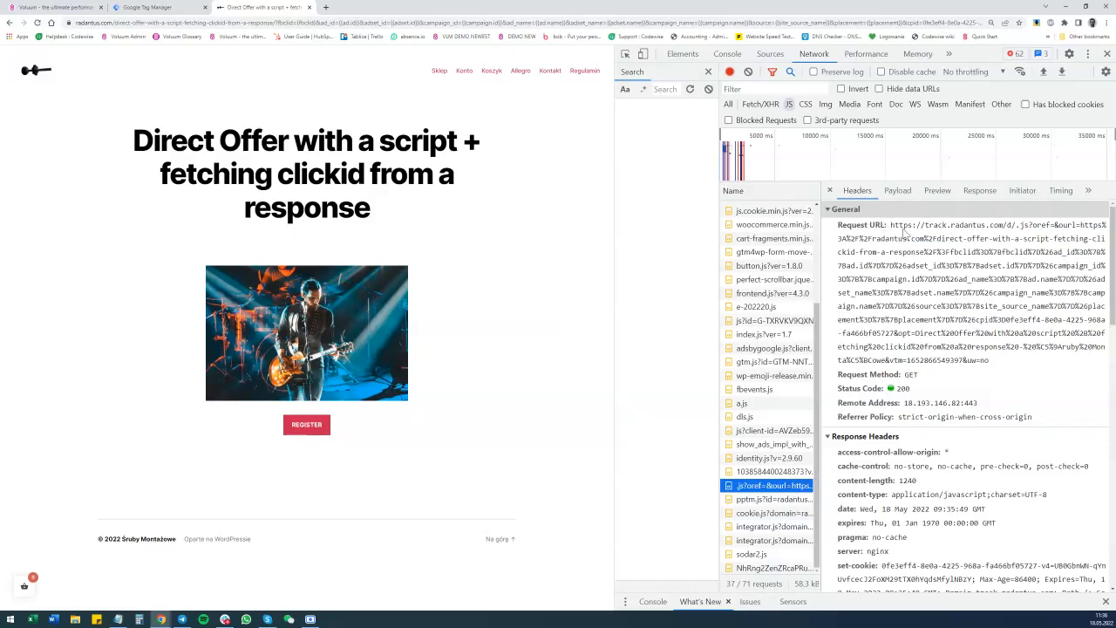
pyautogui.scroll(-2, 927, 271)
pyautogui.scroll(-6, 927, 271)
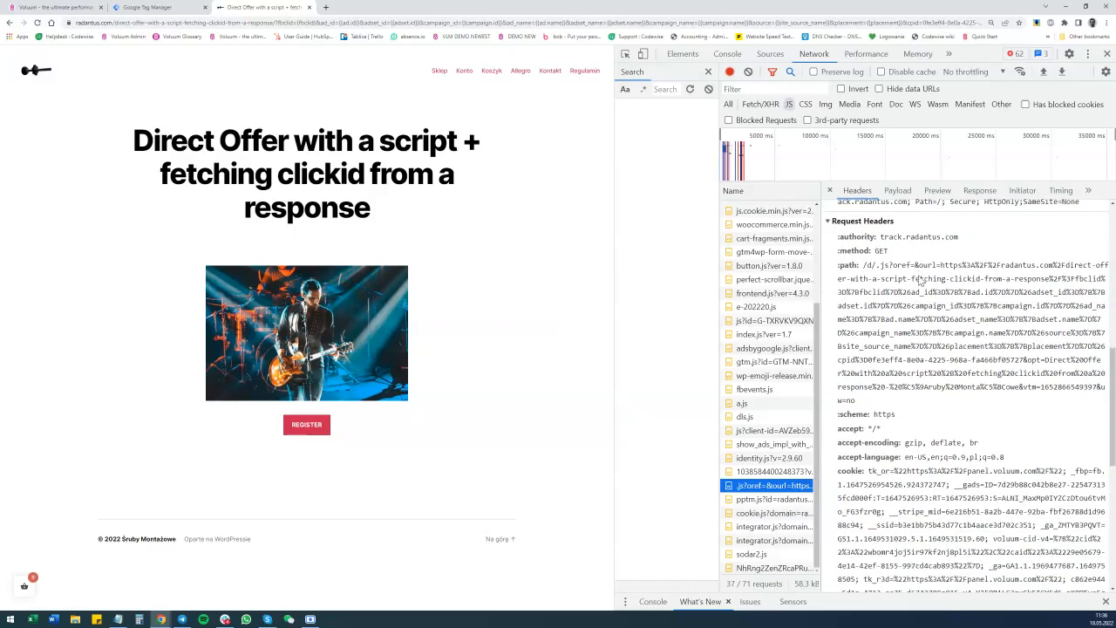
# Preview the tracking request's response, compare its campaignId with the Voluum campaign ID, and highlight the clickId value.
pyautogui.click(937, 190)
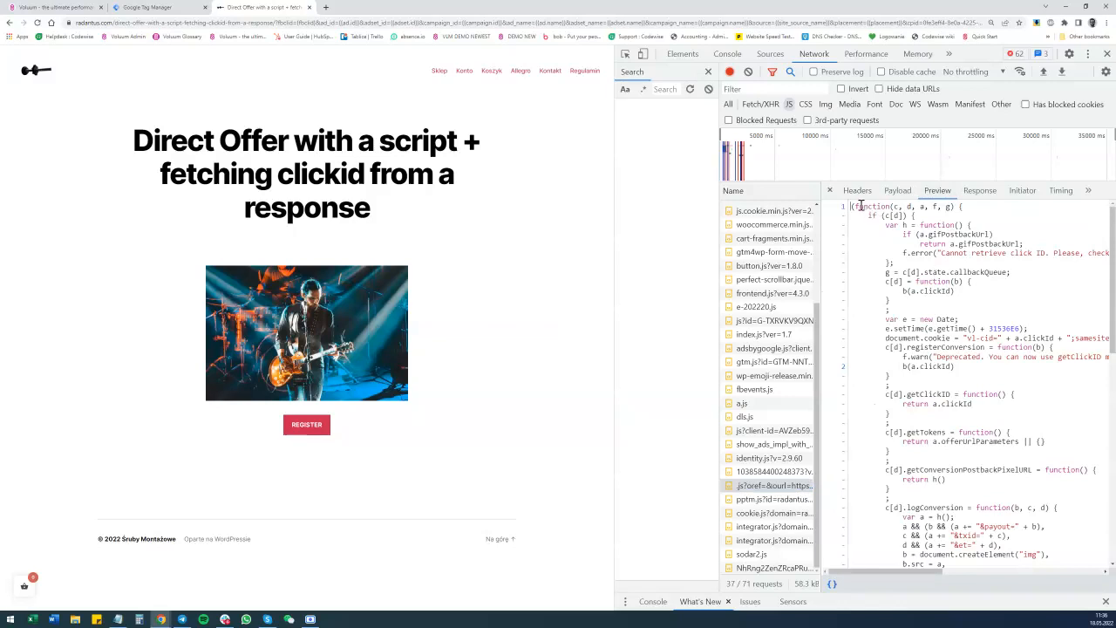
pyautogui.scroll(-5, 949, 225)
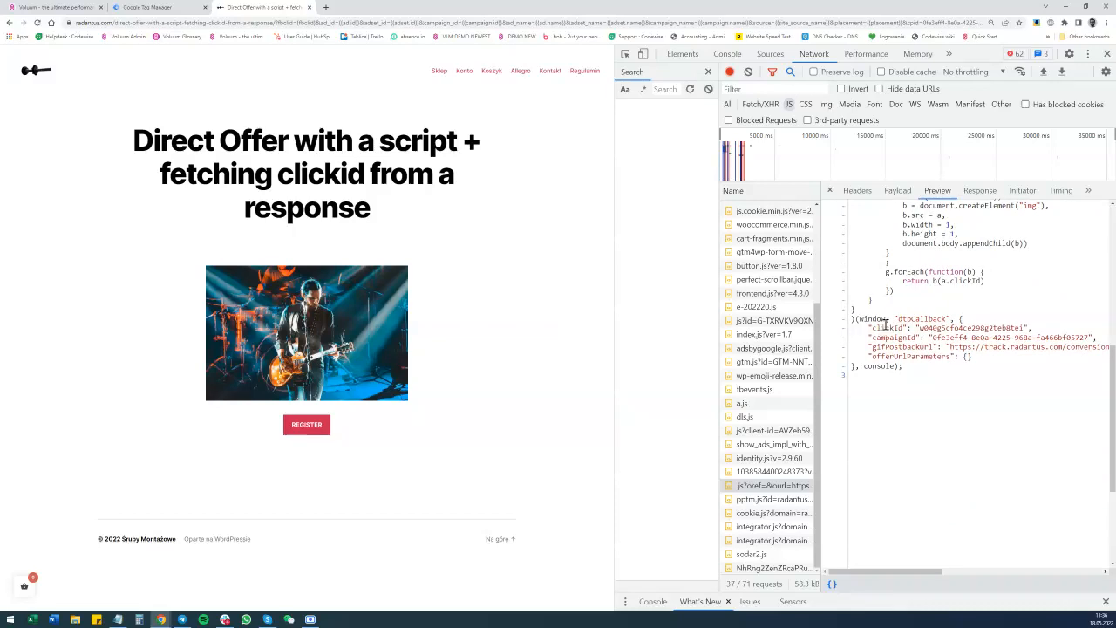
pyautogui.moveTo(932, 335); pyautogui.dragTo(1089, 339)
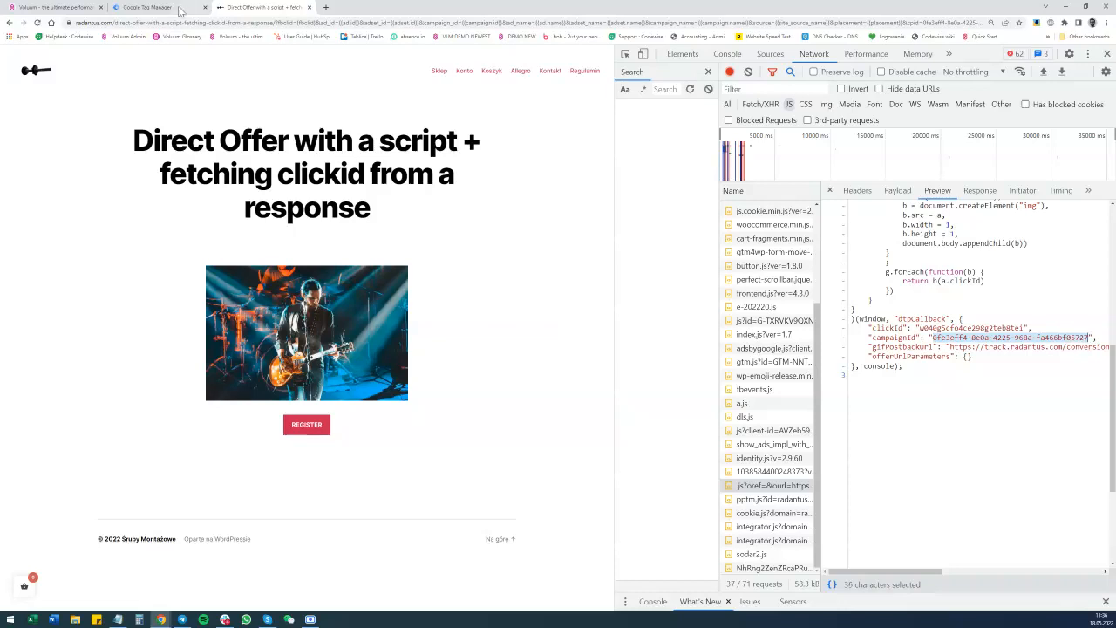
pyautogui.click(83, 8)
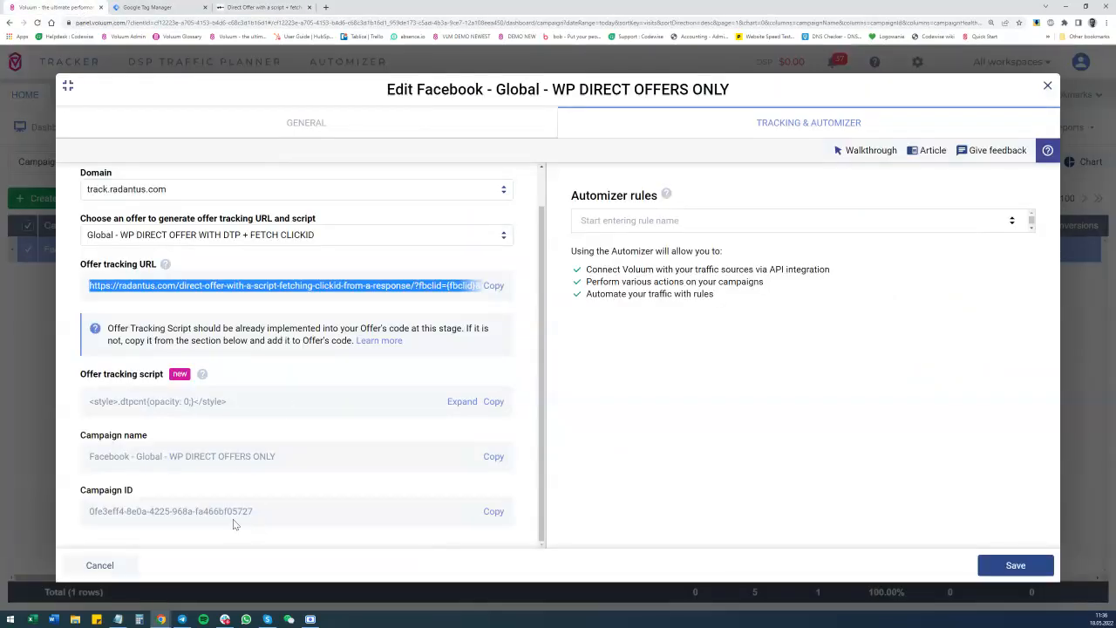
pyautogui.click(259, 6)
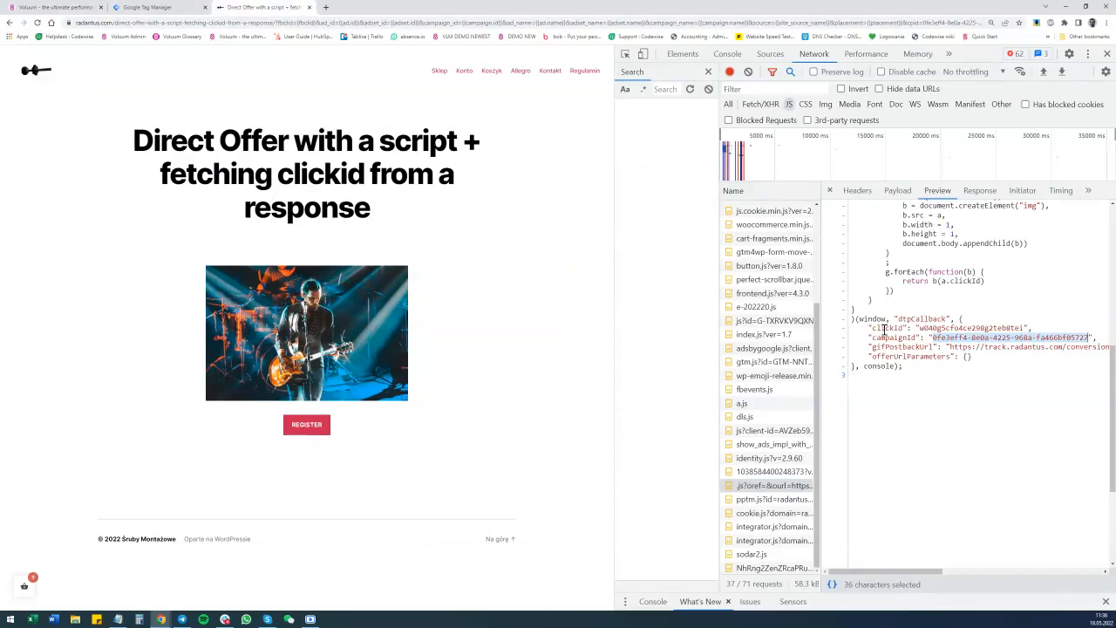
pyautogui.moveTo(917, 329); pyautogui.dragTo(1026, 329)
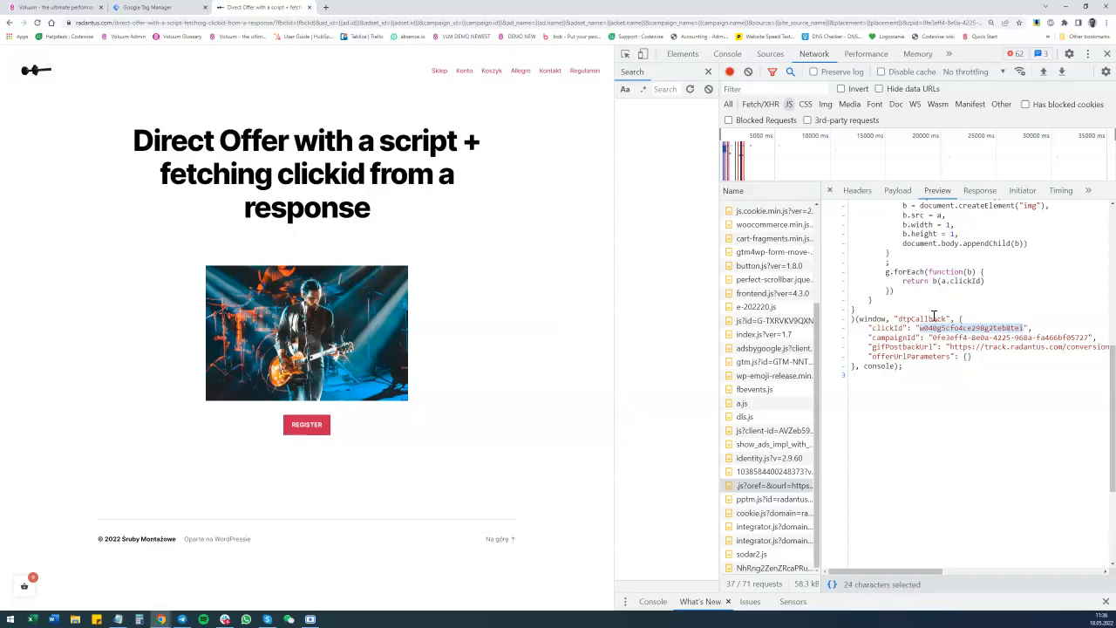
# Examine the raw response of the tracking request for the clickId and campaignId values.
pyautogui.click(979, 190)
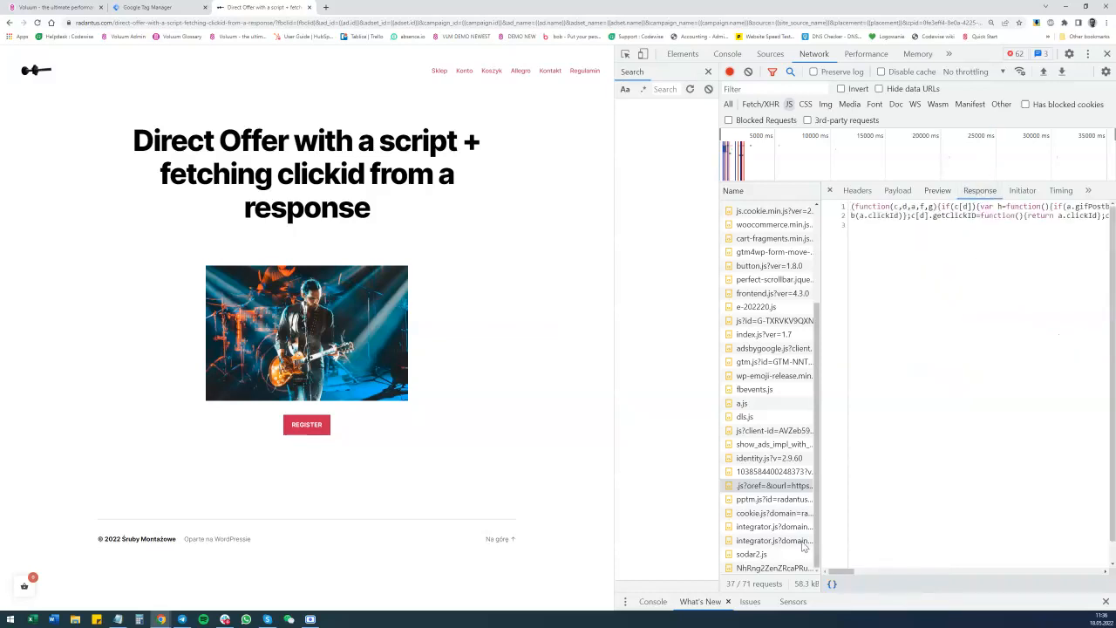
pyautogui.moveTo(839, 571); pyautogui.dragTo(1006, 576)
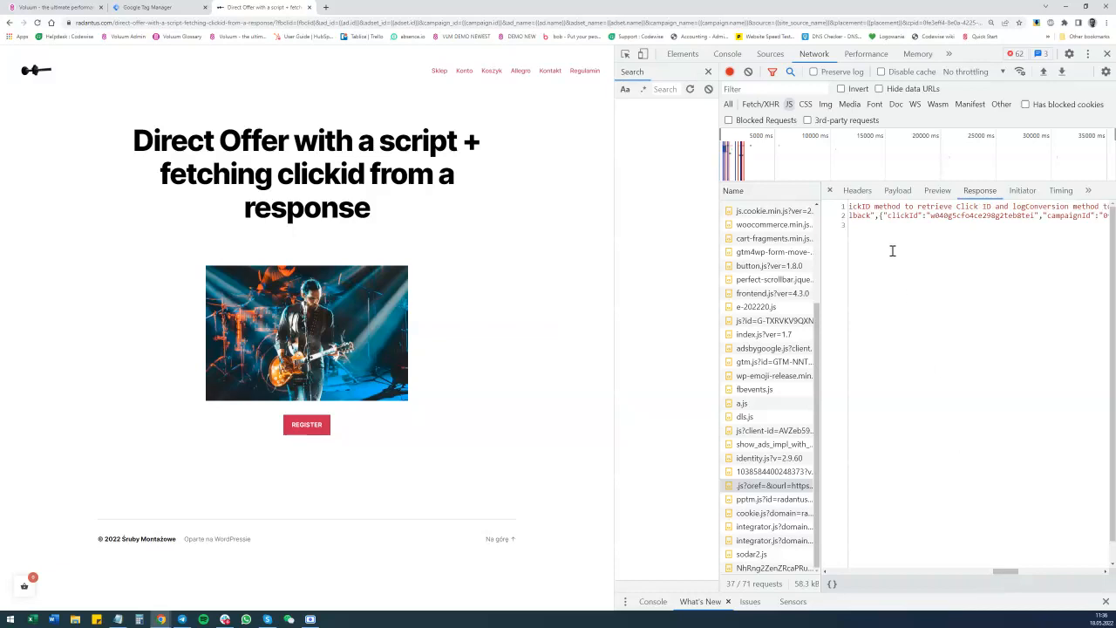
pyautogui.moveTo(1017, 215); pyautogui.dragTo(1035, 215)
pyautogui.moveTo(1007, 570); pyautogui.dragTo(1033, 569)
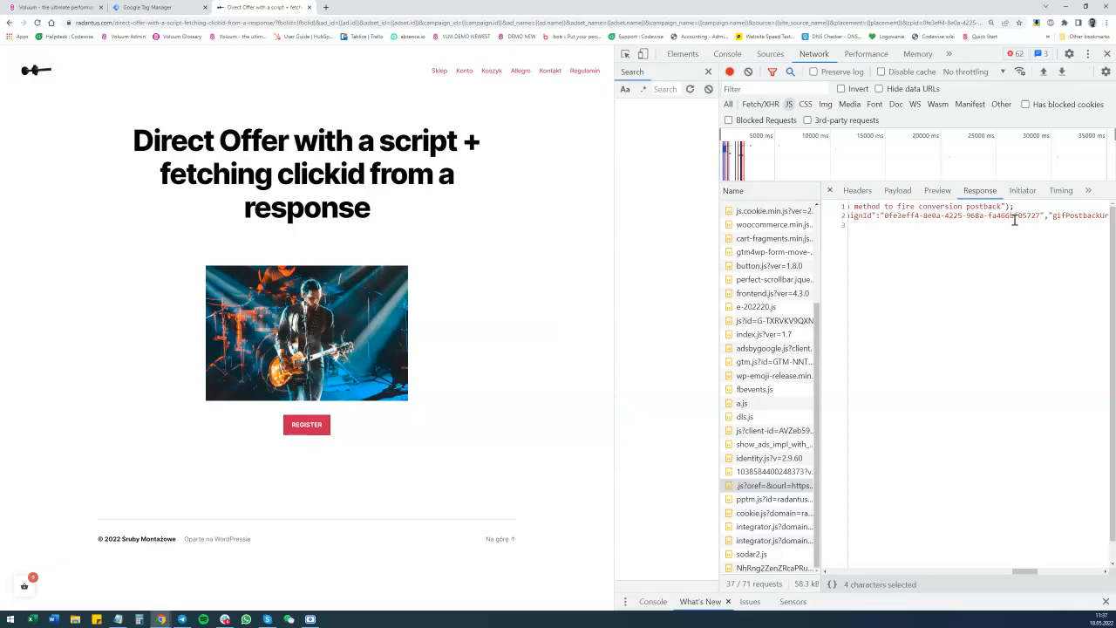
# Switch to Google Tag Manager and start a new user-defined variable named FETCH.
pyautogui.hotkey('alt', 'Tab')
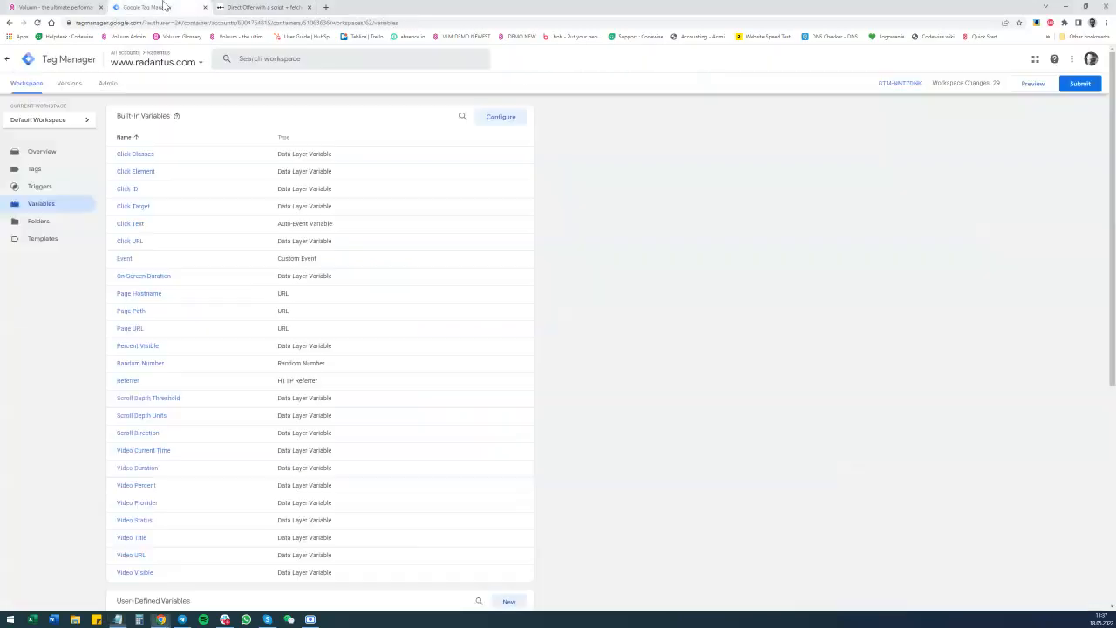
pyautogui.click(170, 7)
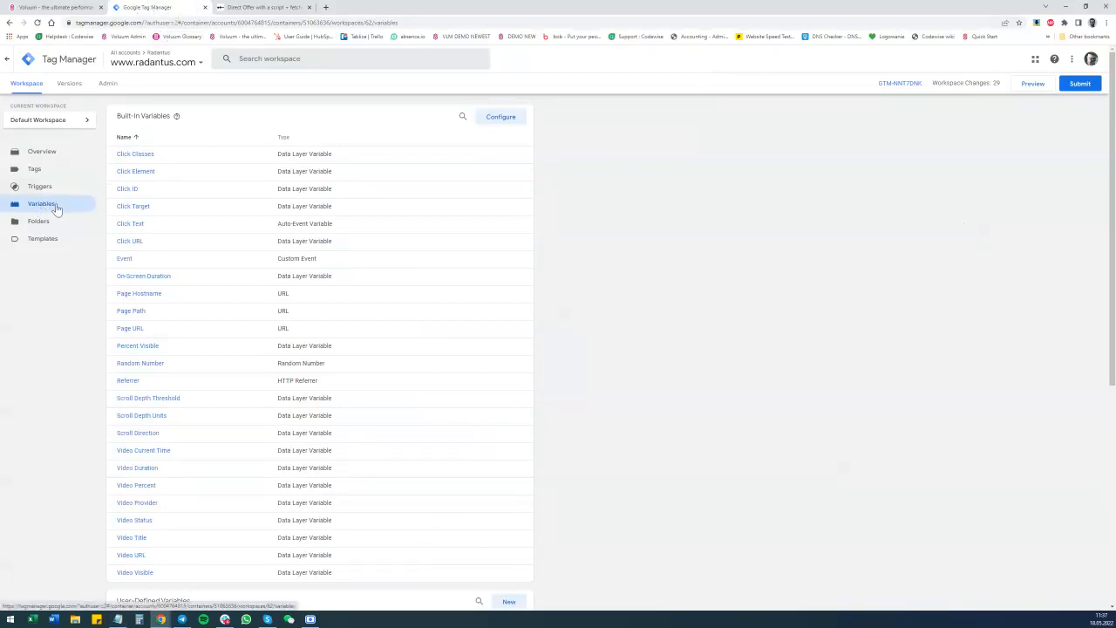
pyautogui.scroll(-4, 434, 227)
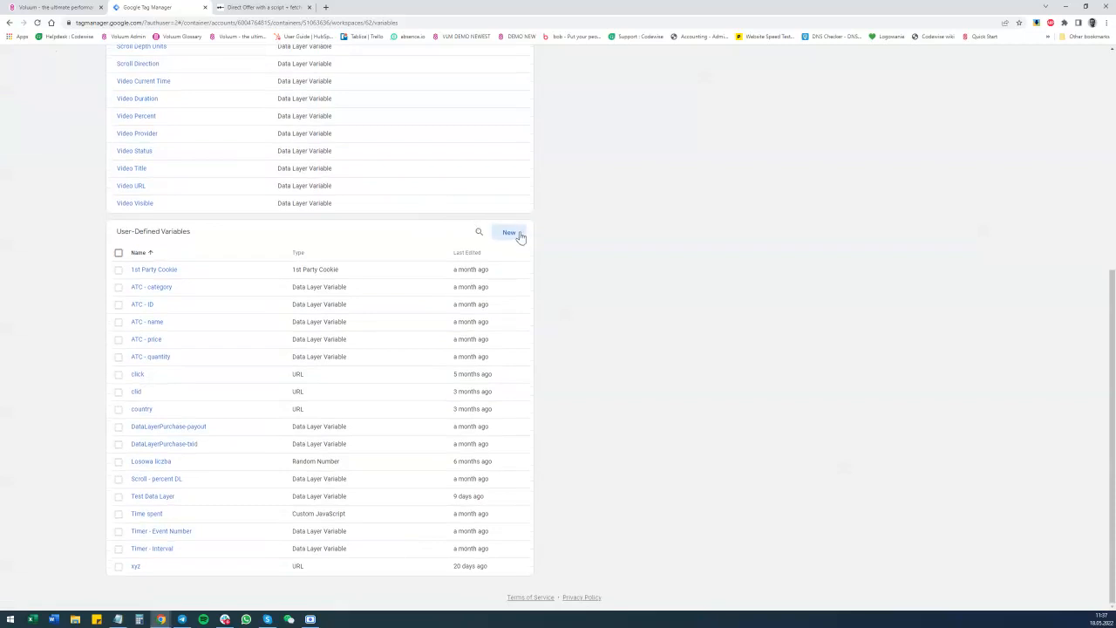
pyautogui.click(520, 232)
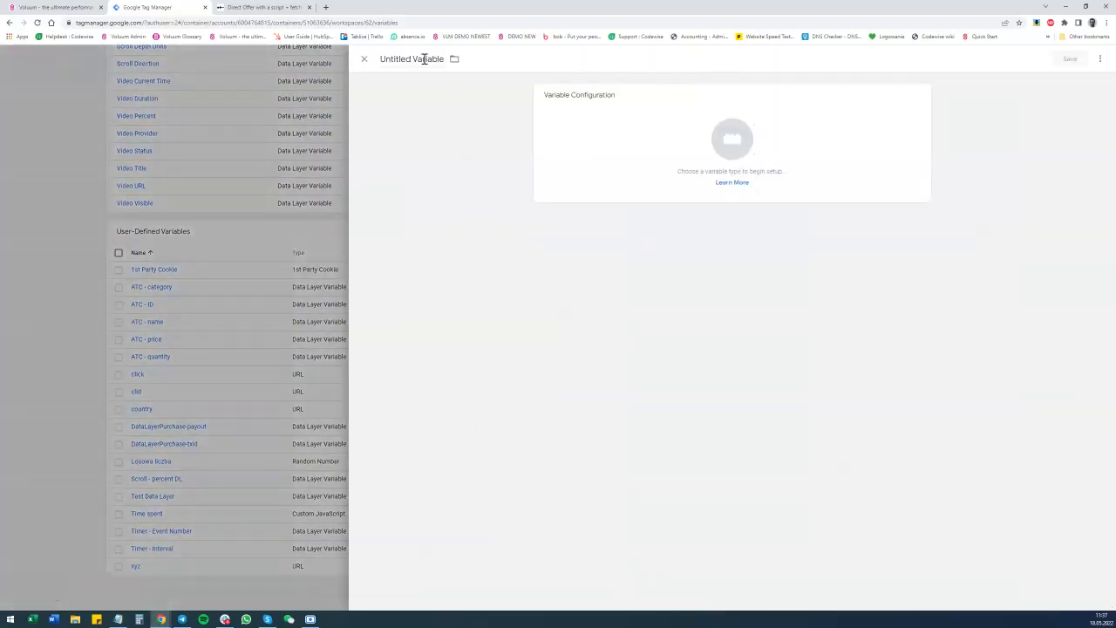
pyautogui.click(425, 59)
pyautogui.write('FETCH')
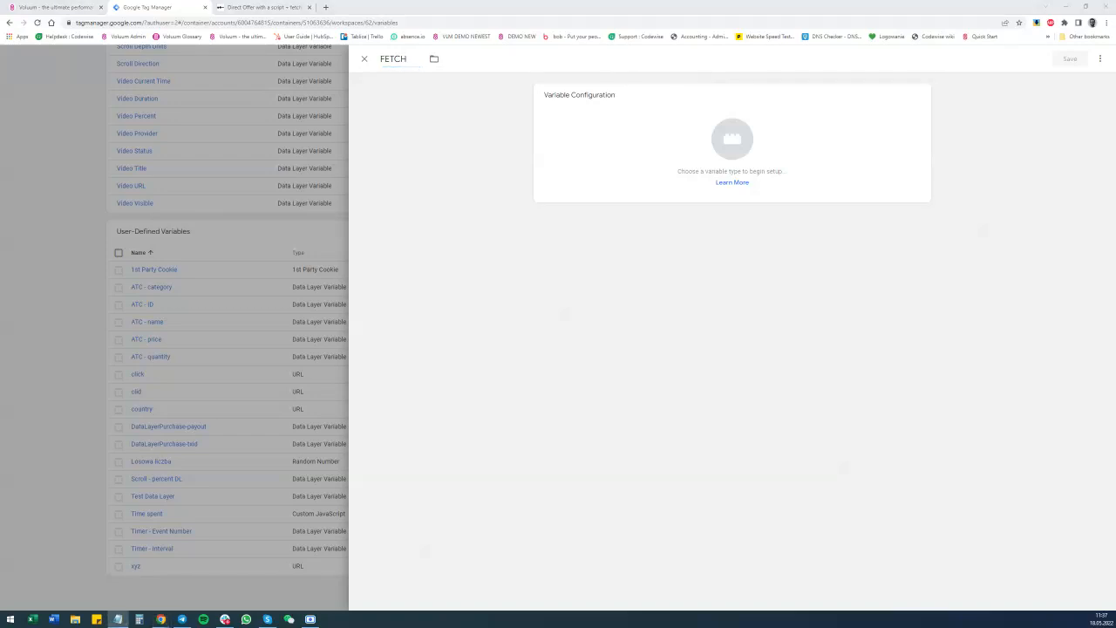
# Make FETCH a Custom JavaScript variable whose function stores dtpCallback.getClickID() in clickId and returns clickId.
pyautogui.click(698, 149)
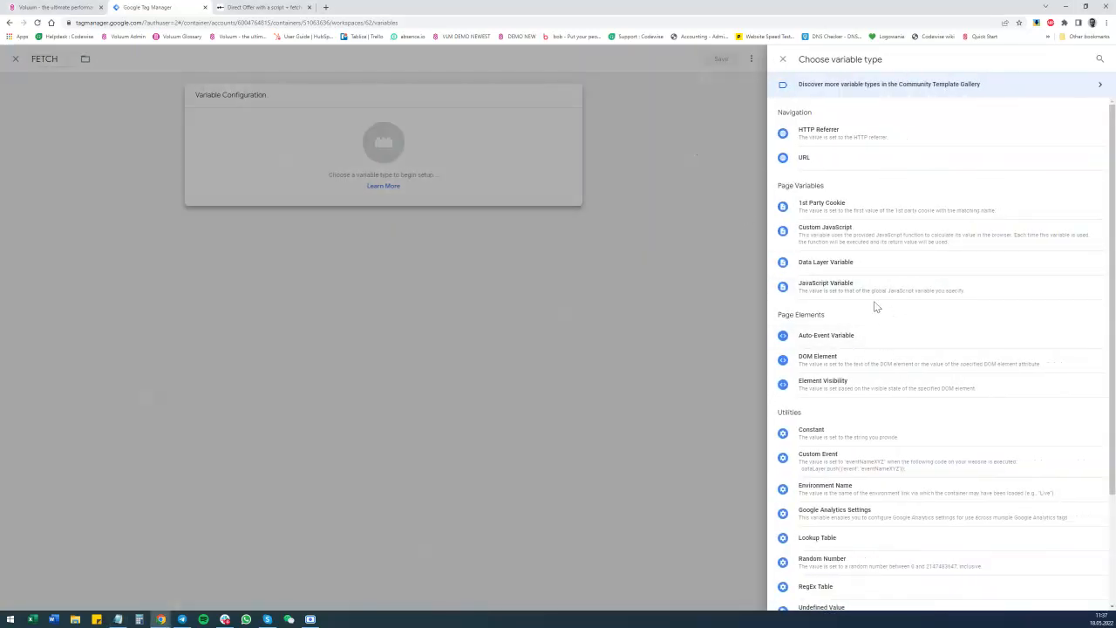
pyautogui.click(864, 246)
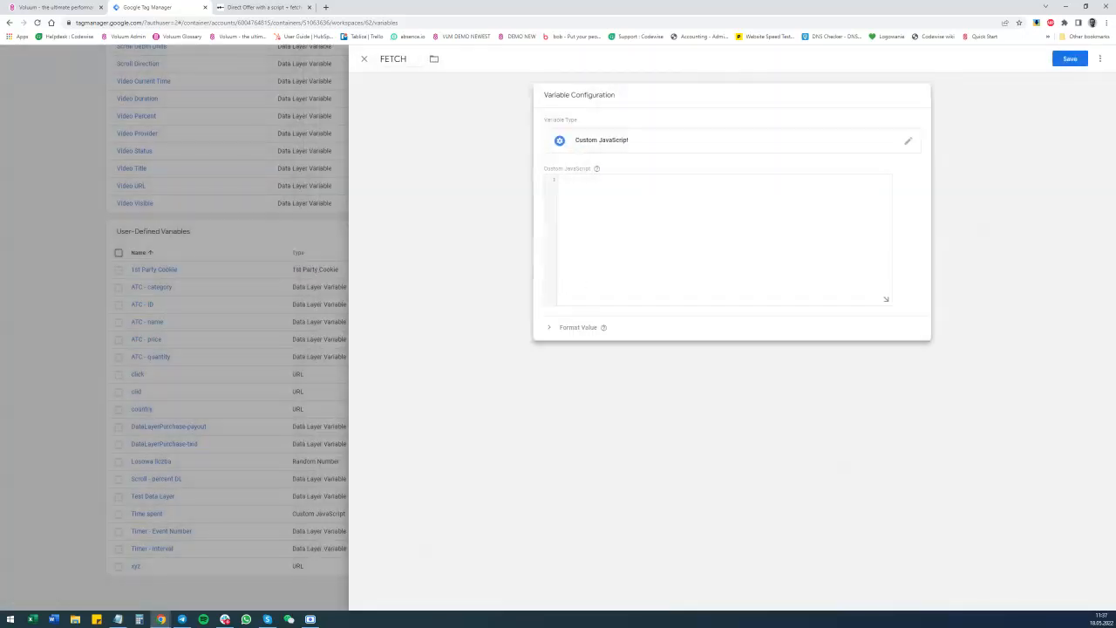
pyautogui.hotkey('alt', 'Tab')
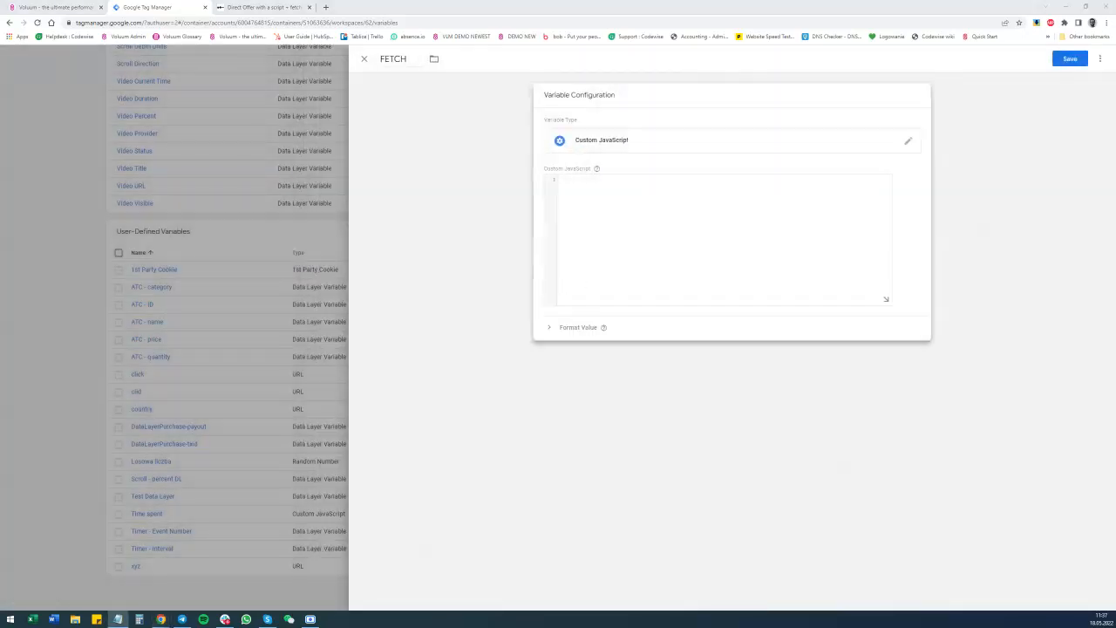
pyautogui.hotkey('alt', 'Tab')
pyautogui.click(692, 200)
pyautogui.write('function() {     var clickId = dtpCallback.getClickID();       return clickId   }')
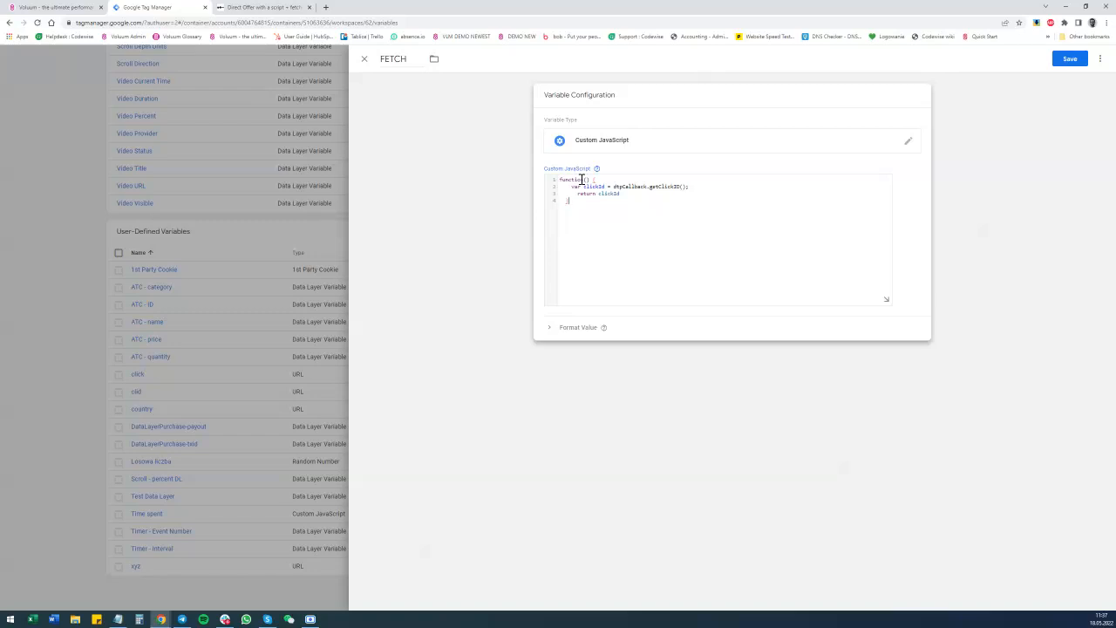
# Review the clickId variable, the dtpCallback call and the return value in the code, and save the FETCH variable.
pyautogui.moveTo(584, 186); pyautogui.dragTo(603, 187)
pyautogui.moveTo(614, 186); pyautogui.dragTo(681, 186)
pyautogui.moveTo(598, 194); pyautogui.dragTo(624, 191)
pyautogui.click(1070, 58)
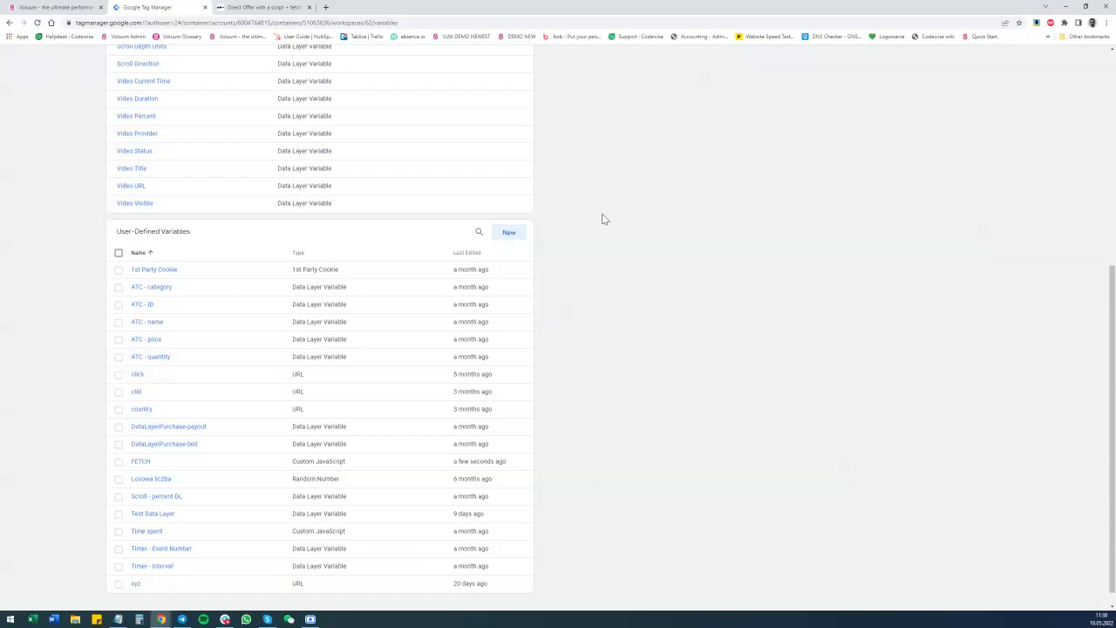
# Copy the campaign's offer tracking URL from Voluum, start Tag Manager's preview mode, and enter it as the website URL.
pyautogui.scroll(5, 607, 216)
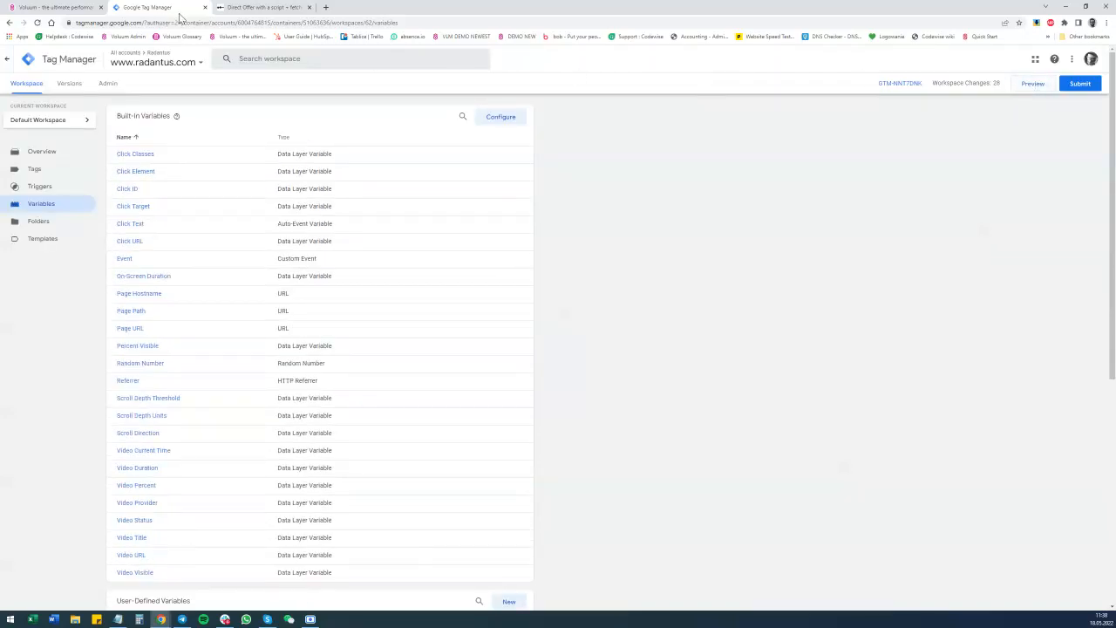
pyautogui.click(70, 7)
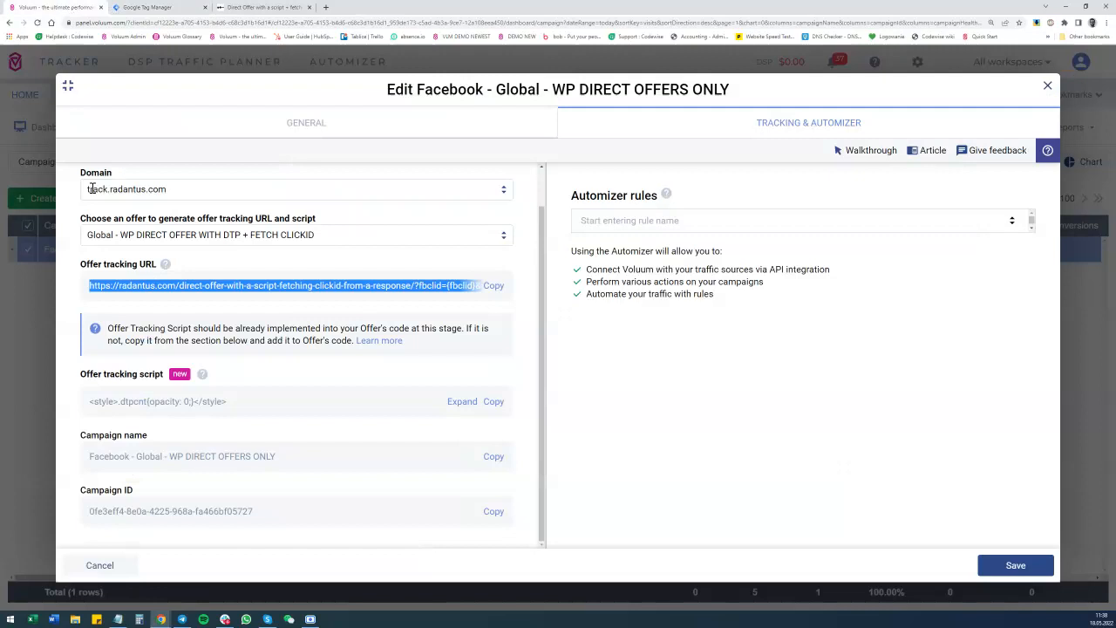
pyautogui.click(493, 286)
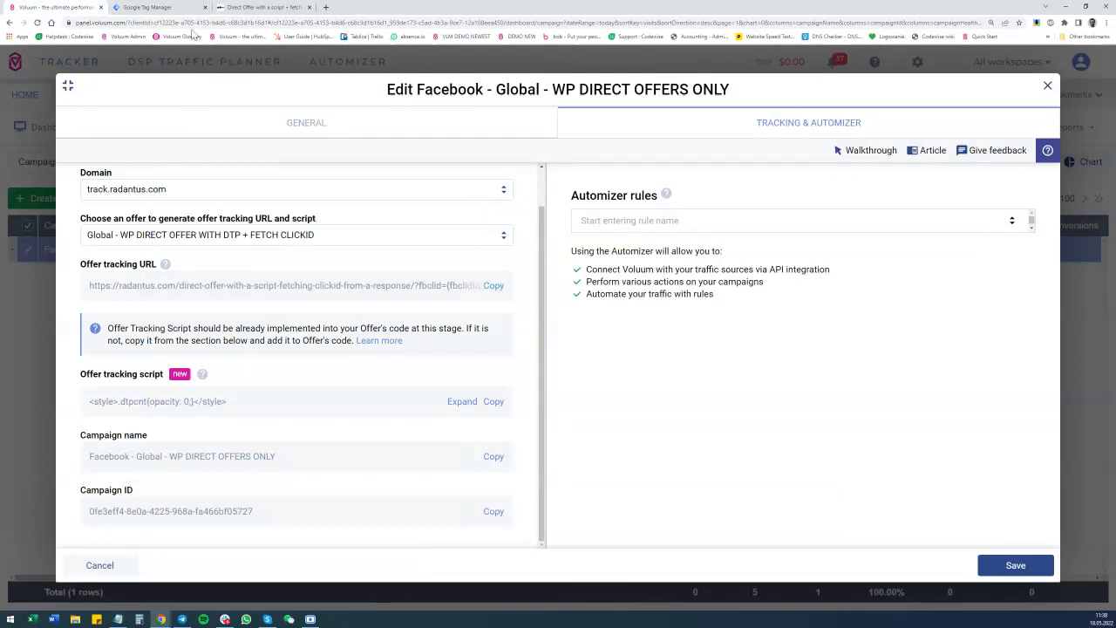
pyautogui.click(179, 7)
pyautogui.click(1031, 85)
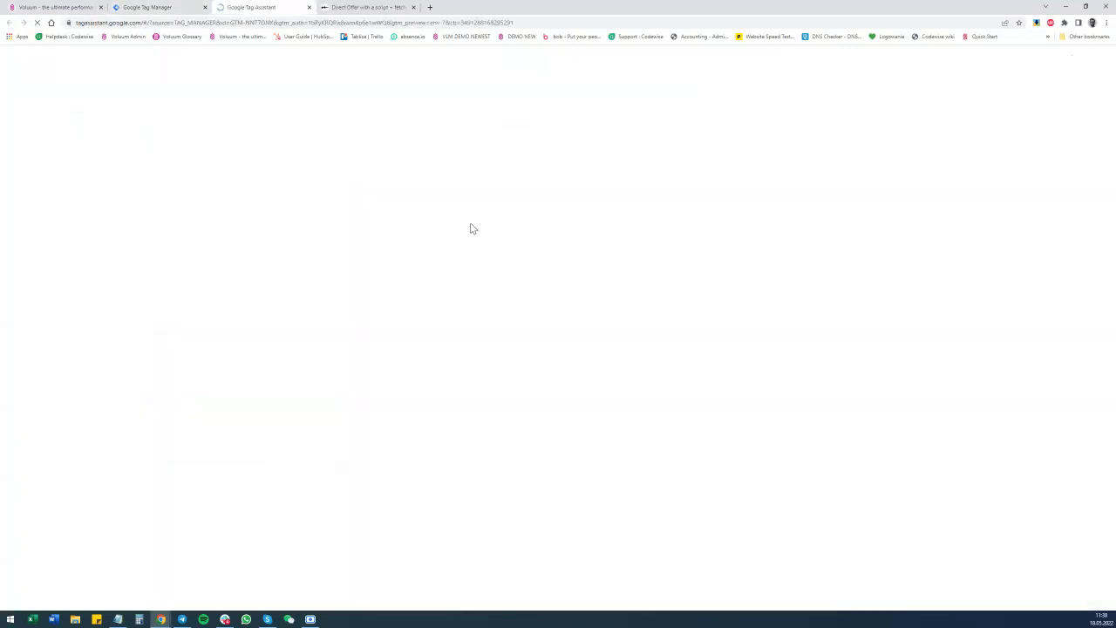
pyautogui.click(569, 257)
pyautogui.hotkey('ctrl', 'a')
pyautogui.hotkey('ctrl', 'v')
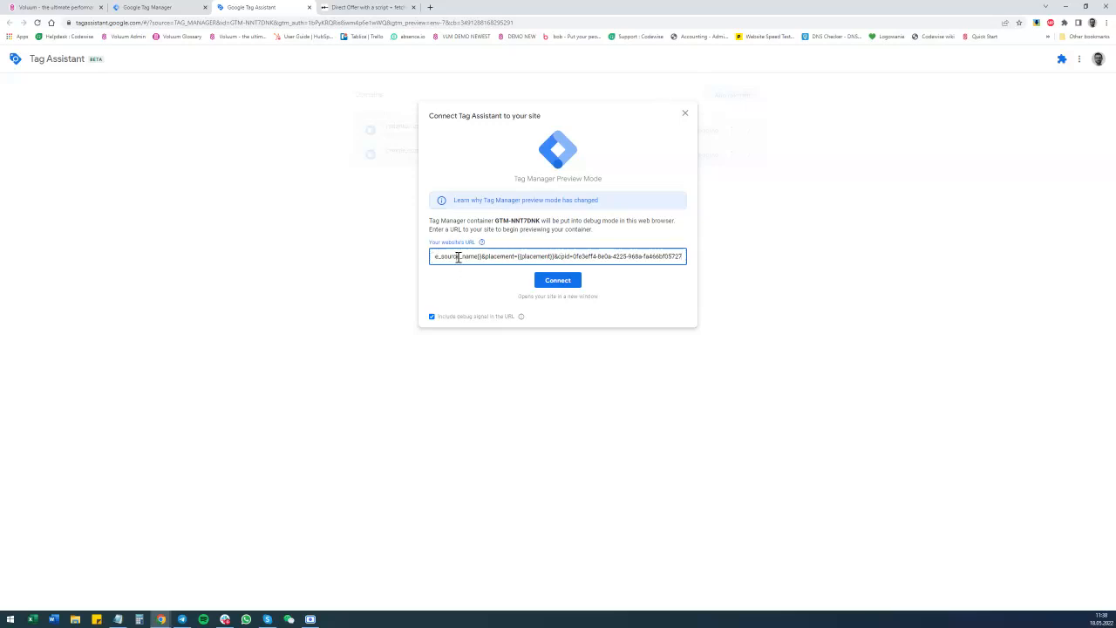
# Replace the {fbclid} placeholder in the website URL with TEST and connect Tag Assistant to the site.
pyautogui.press('Left')
pyautogui.press('Left')
pyautogui.press('Left')
pyautogui.press('Left')
pyautogui.press('Left')
pyautogui.press('Left')
pyautogui.press('Left')
pyautogui.press('Left')
pyautogui.press('Left')
pyautogui.press('Left')
pyautogui.press('Left')
pyautogui.press('Left')
pyautogui.press('Left')
pyautogui.press('Left')
pyautogui.press('Left')
pyautogui.press('Left')
pyautogui.press('Left')
pyautogui.press('Left')
pyautogui.press('Left')
pyautogui.press('Left')
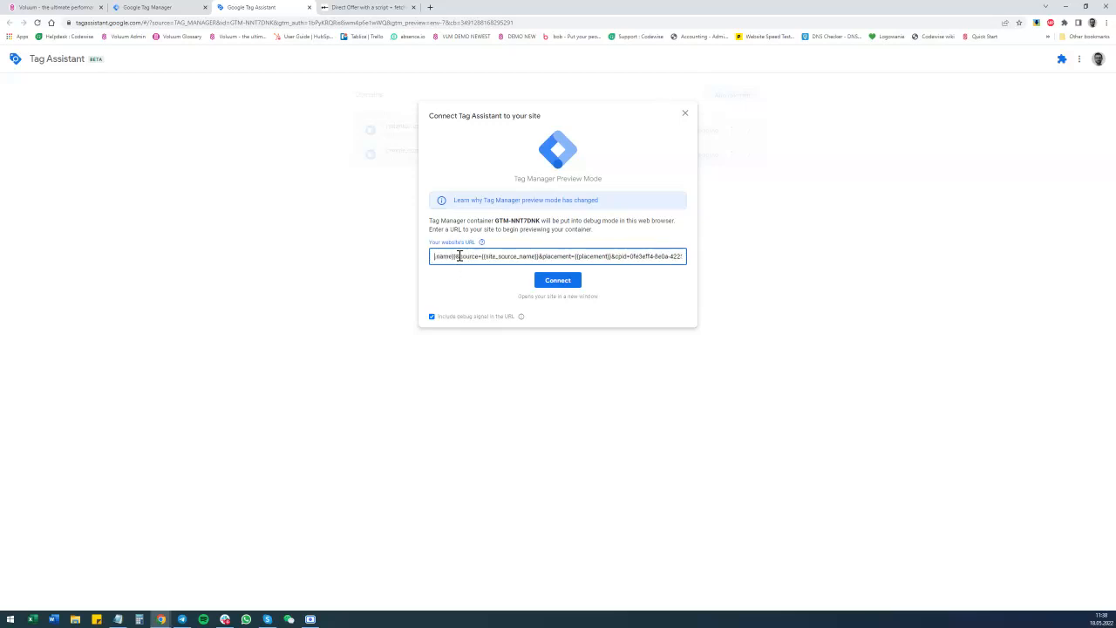
pyautogui.press('Left')
pyautogui.press('Left')
pyautogui.press('Left')
pyautogui.press('Left')
pyautogui.press('Left')
pyautogui.press('Left')
pyautogui.press('Left')
pyautogui.press('Left')
pyautogui.press('Left')
pyautogui.press('Left')
pyautogui.press('Left')
pyautogui.press('Left')
pyautogui.press('Left')
pyautogui.press('Left')
pyautogui.press('Left')
pyautogui.press('Left')
pyautogui.press('Left')
pyautogui.press('Left')
pyautogui.press('Left')
pyautogui.press('Left')
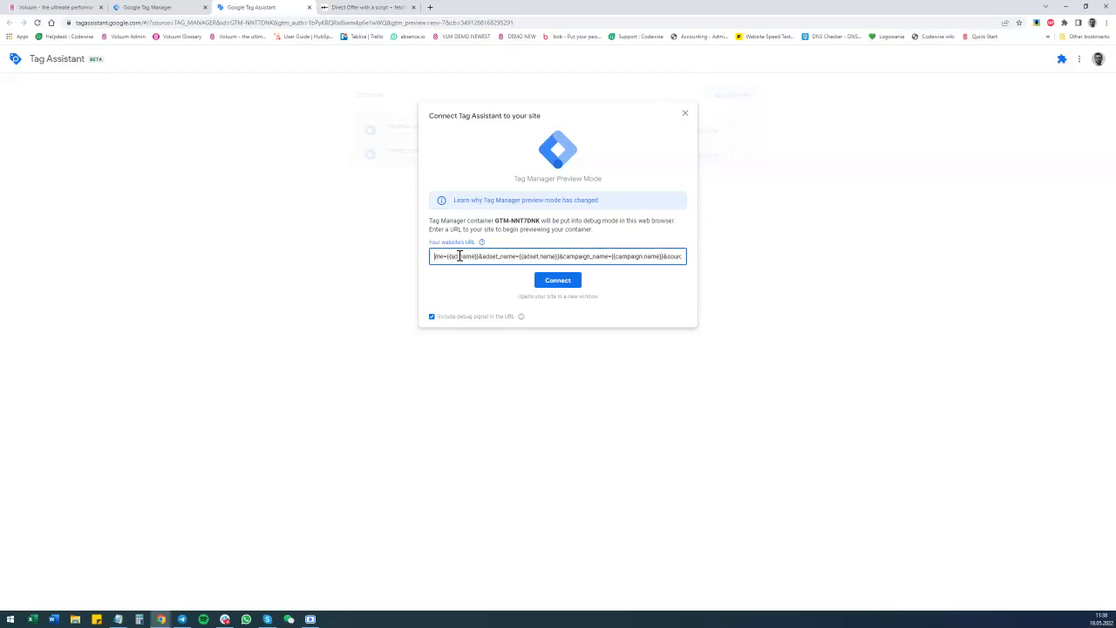
pyautogui.press('Left')
pyautogui.press('Left')
pyautogui.press('Left')
pyautogui.press('Left')
pyautogui.press('Left')
pyautogui.press('Left')
pyautogui.press('Left')
pyautogui.press('Left')
pyautogui.press('Left')
pyautogui.press('Left')
pyautogui.press('Left')
pyautogui.press('Left')
pyautogui.press('Left')
pyautogui.press('Left')
pyautogui.press('Left')
pyautogui.press('Left')
pyautogui.press('Left')
pyautogui.press('Left')
pyautogui.press('Left')
pyautogui.press('Left')
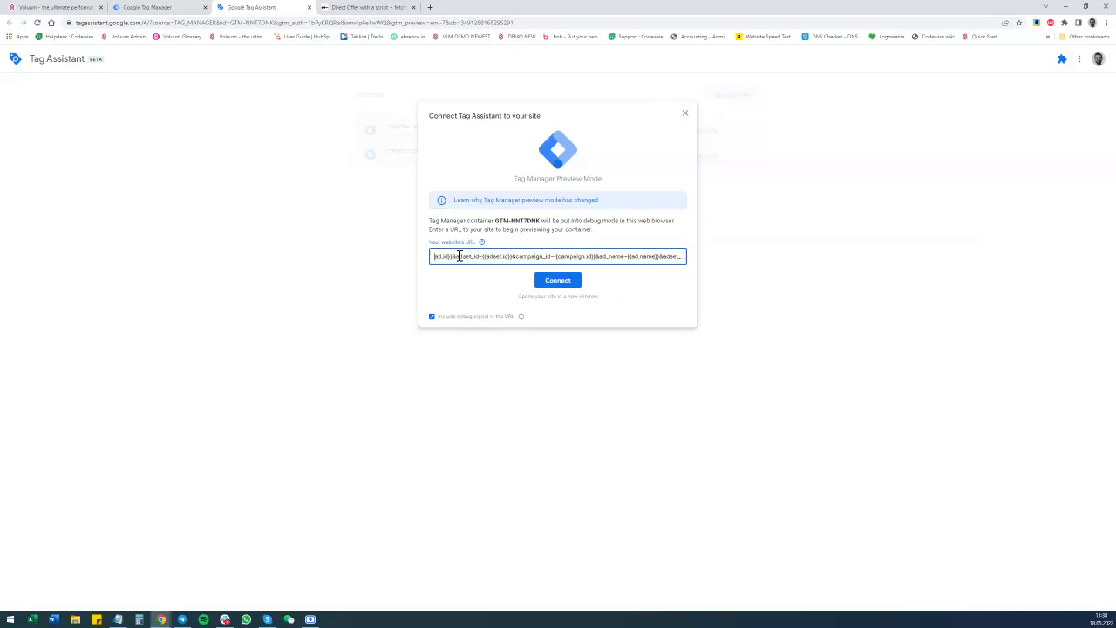
pyautogui.press('Left')
pyautogui.press('Left')
pyautogui.press('Left')
pyautogui.press('Left')
pyautogui.press('Left')
pyautogui.press('Left')
pyautogui.press('Left')
pyautogui.press('Left')
pyautogui.press('Left')
pyautogui.press('Left')
pyautogui.press('Left')
pyautogui.press('Left')
pyautogui.press('Left')
pyautogui.press('Left')
pyautogui.press('Left')
pyautogui.press('Left')
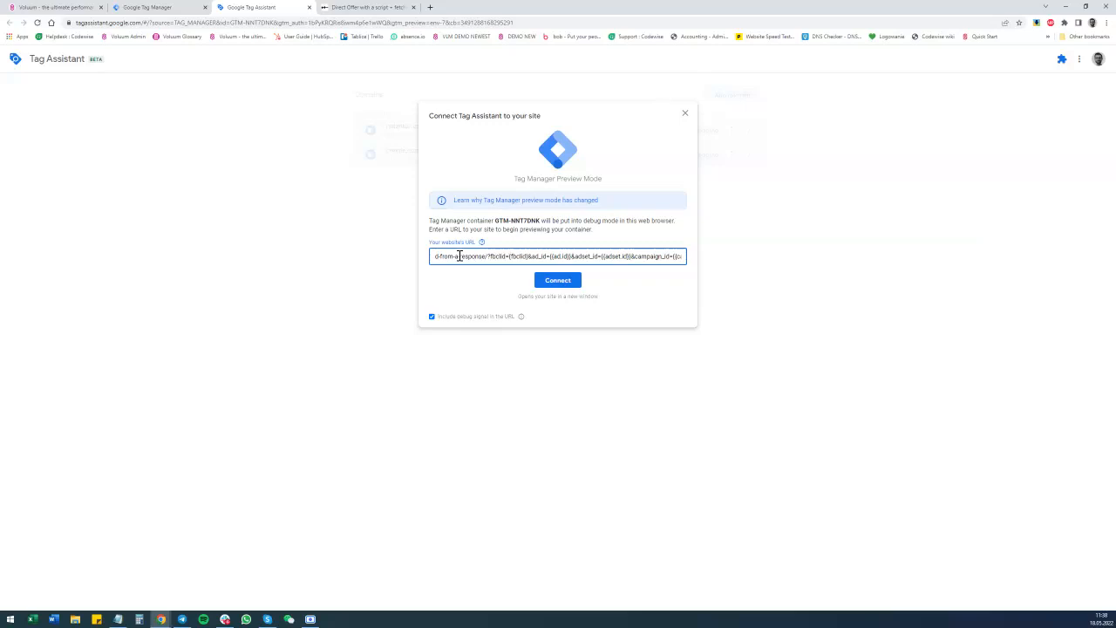
pyautogui.press('Delete')
pyautogui.press('Delete')
pyautogui.press('Delete')
pyautogui.press('Delete')
pyautogui.press('Delete')
pyautogui.press('Delete')
pyautogui.press('Delete')
pyautogui.press('Delete')
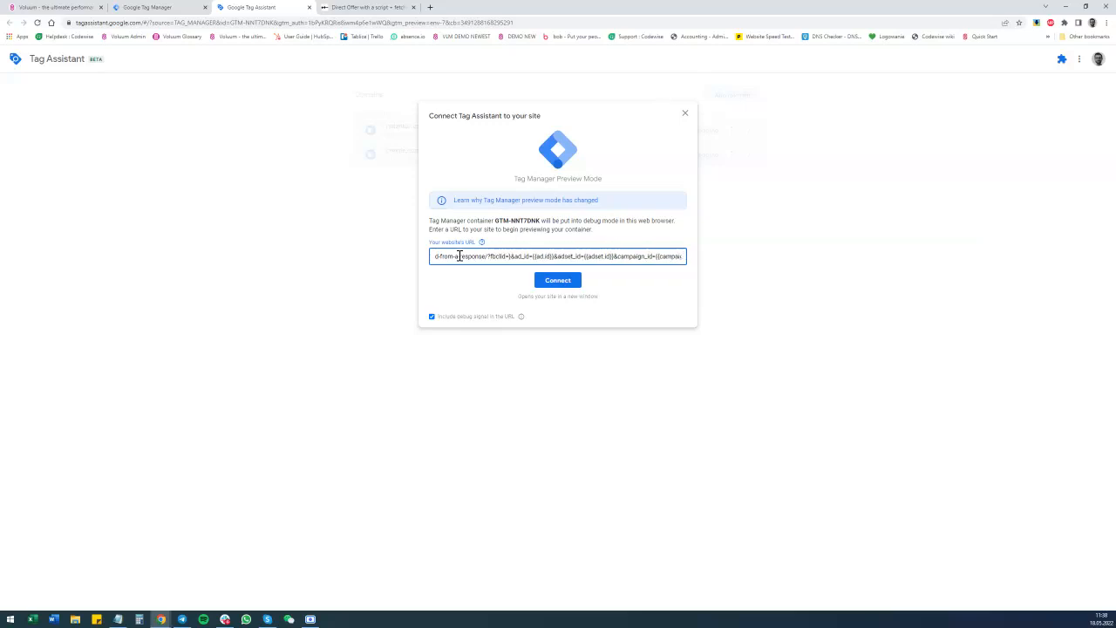
pyautogui.write('TEST')
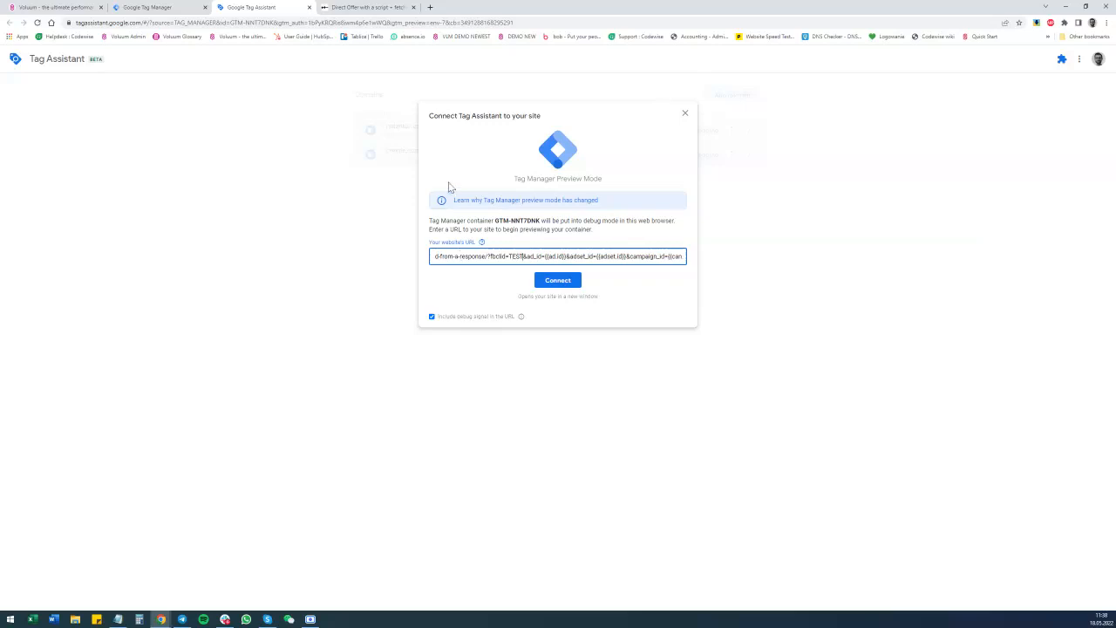
pyautogui.click(554, 283)
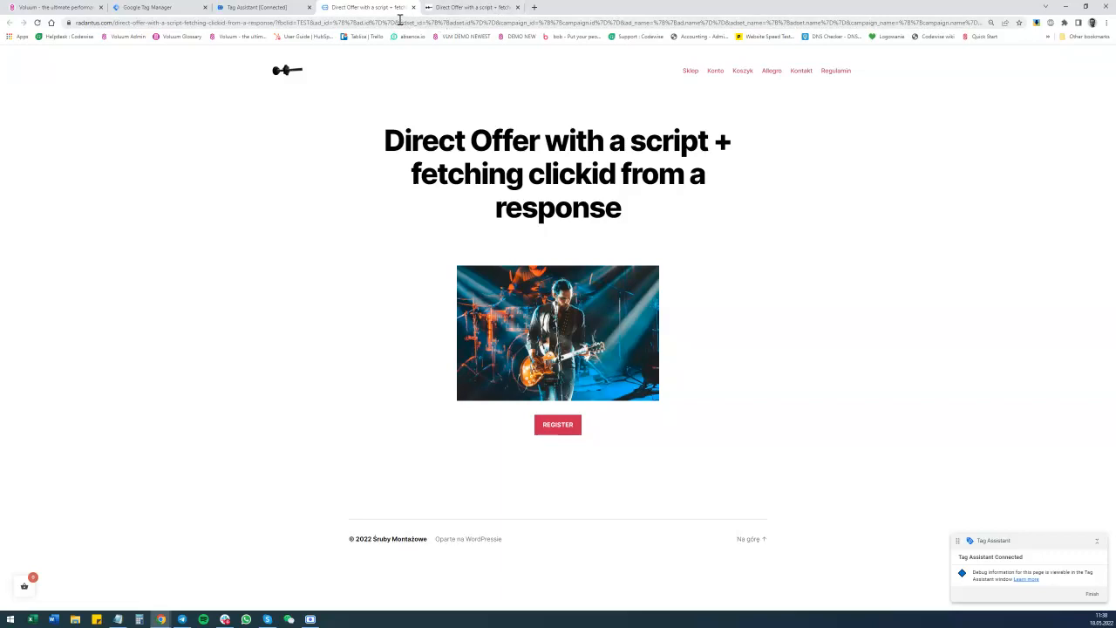
# Return to Tag Assistant and examine the FETCH variable's value at the Initialization event.
pyautogui.click(259, 8)
pyautogui.click(571, 211)
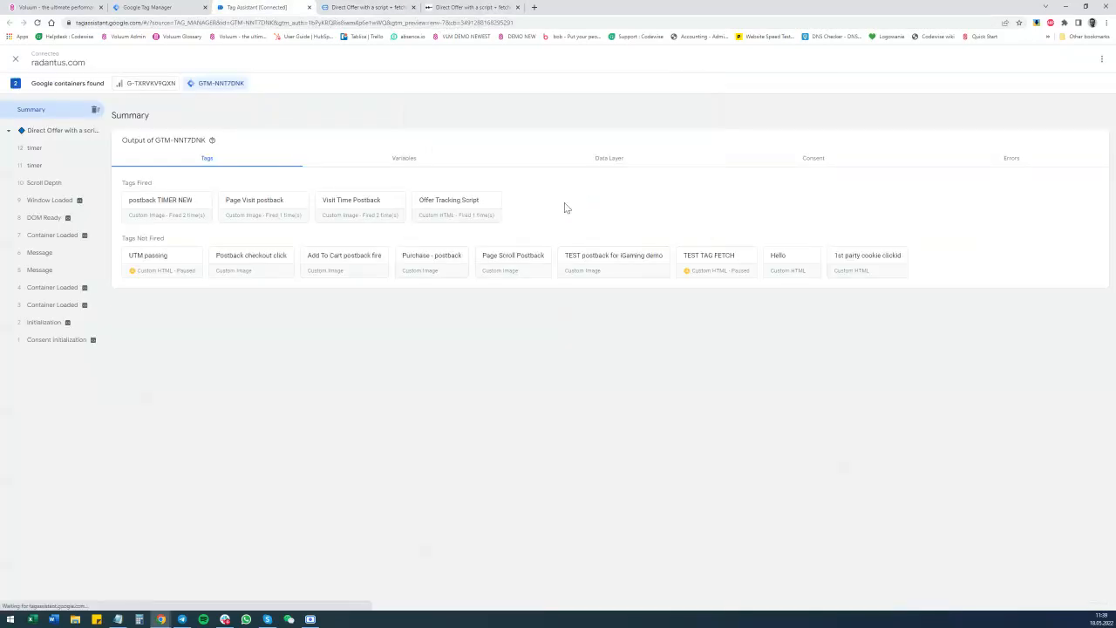
pyautogui.click(406, 162)
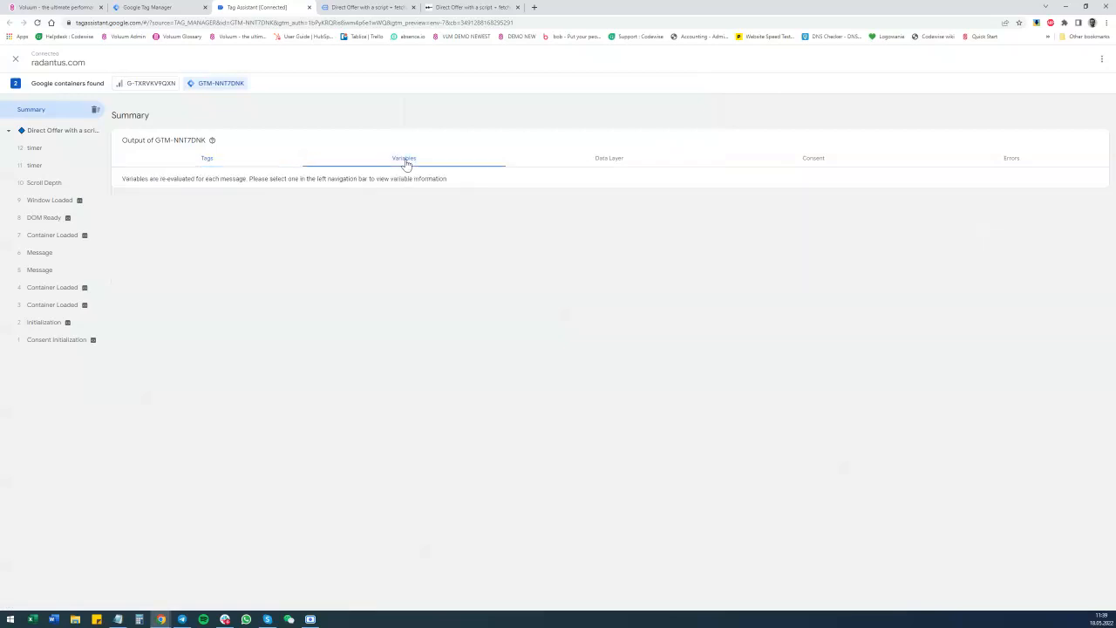
pyautogui.click(73, 342)
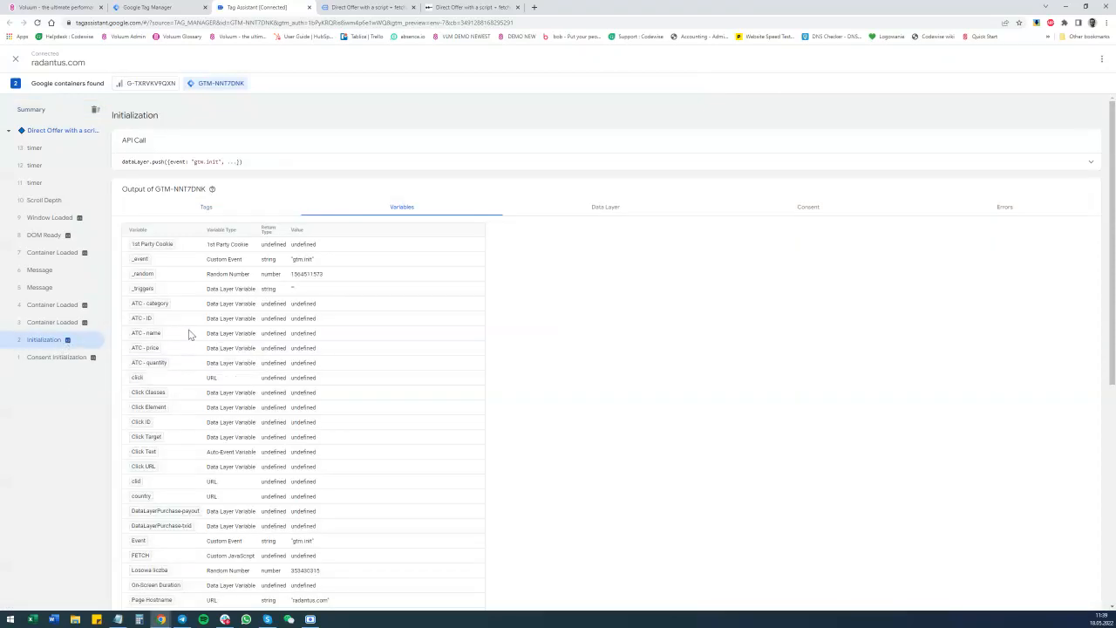
pyautogui.scroll(-2, 174, 349)
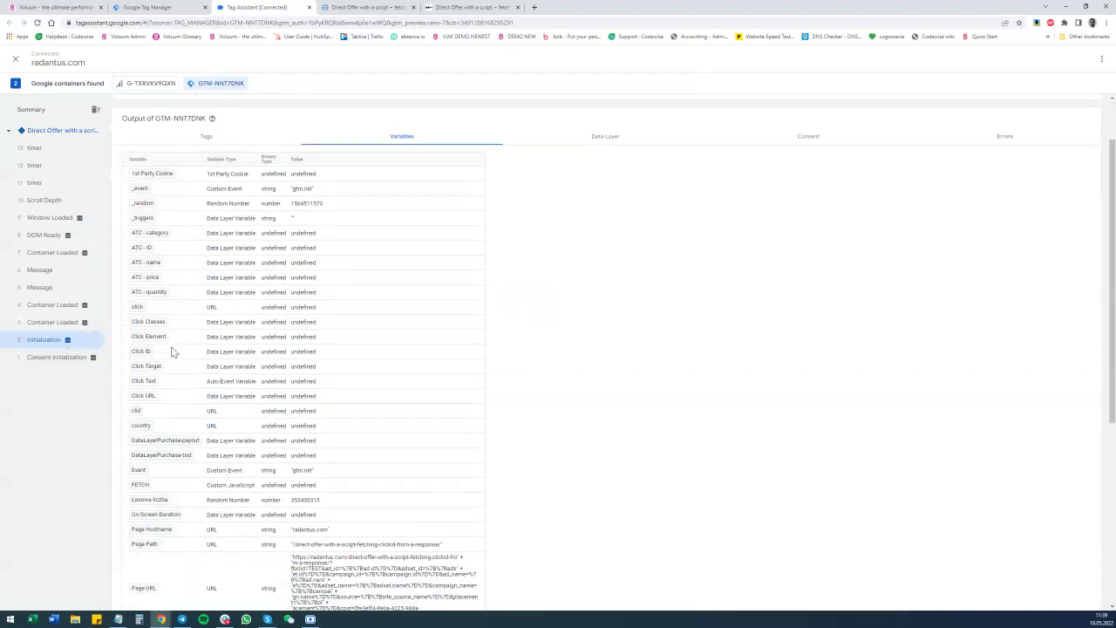
pyautogui.scroll(-1, 172, 352)
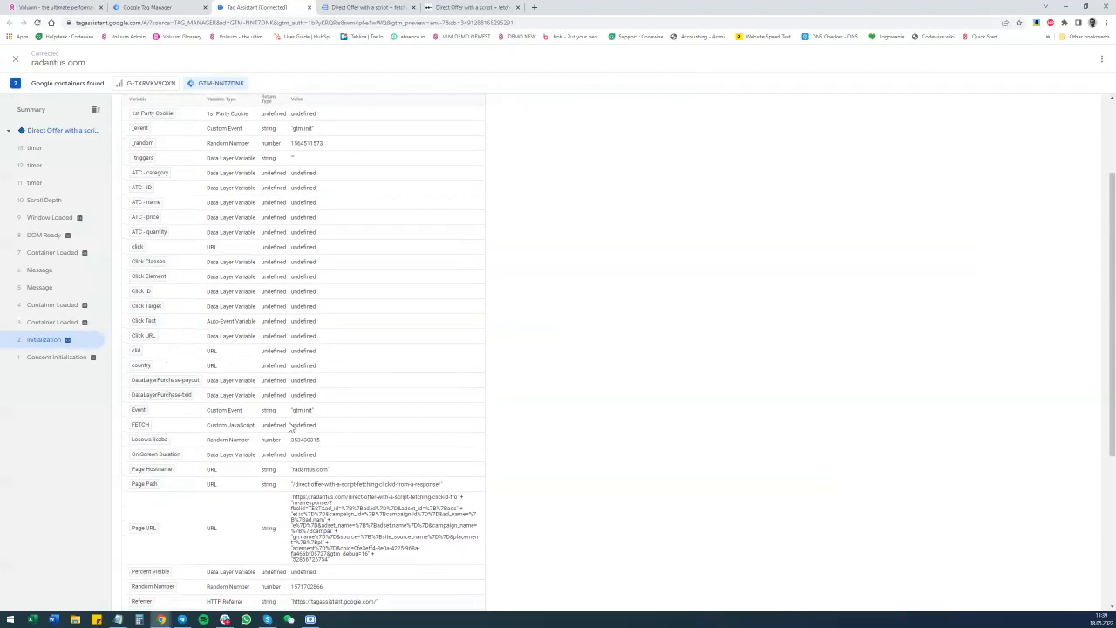
pyautogui.moveTo(292, 427); pyautogui.dragTo(319, 428)
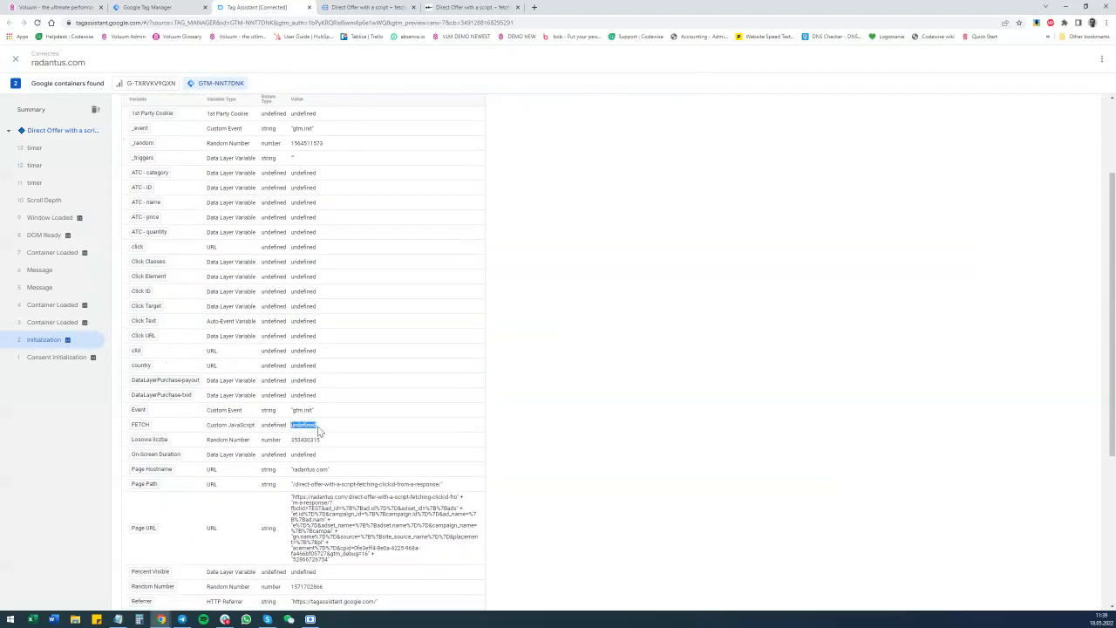
# Check the FETCH variable's value event by event, from the first Container Loaded up to Window Loaded.
pyautogui.click(47, 324)
pyautogui.click(49, 307)
pyautogui.click(39, 288)
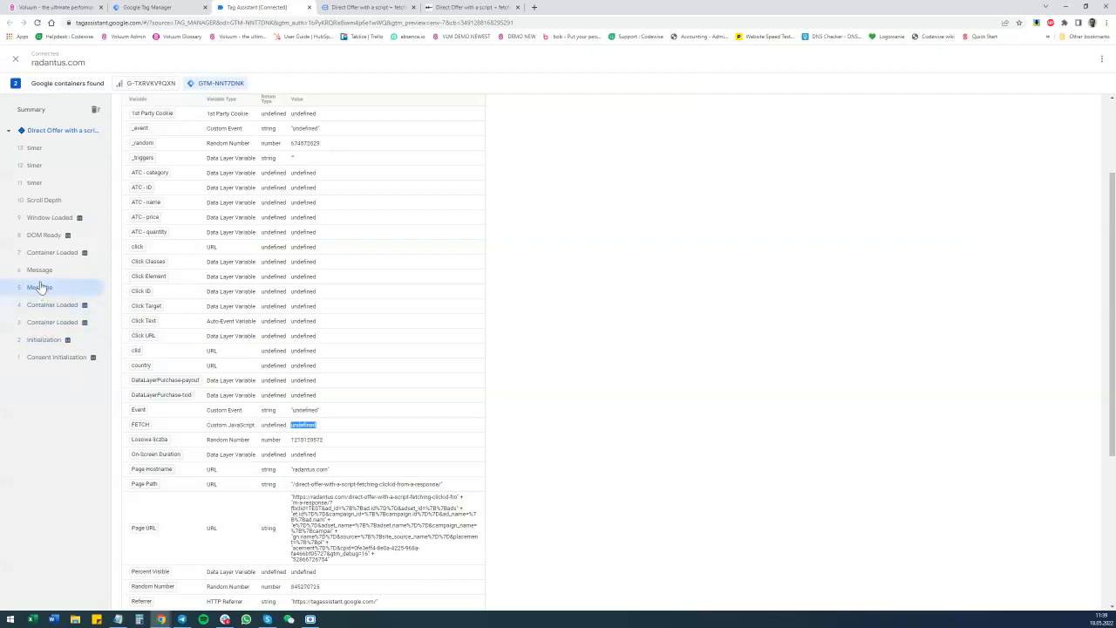
pyautogui.click(42, 272)
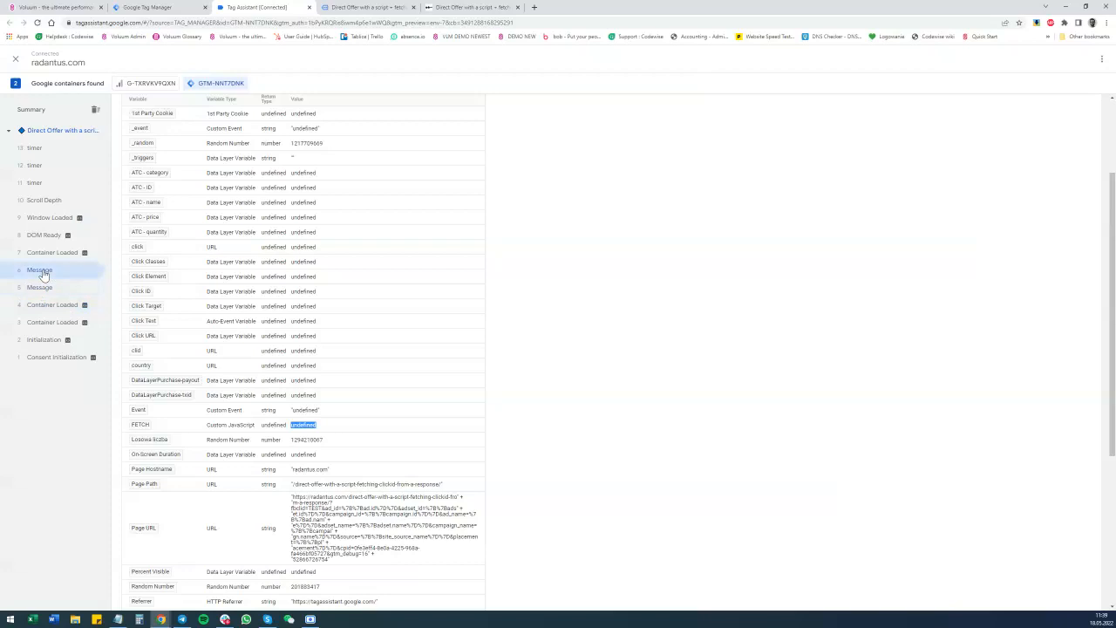
pyautogui.click(48, 256)
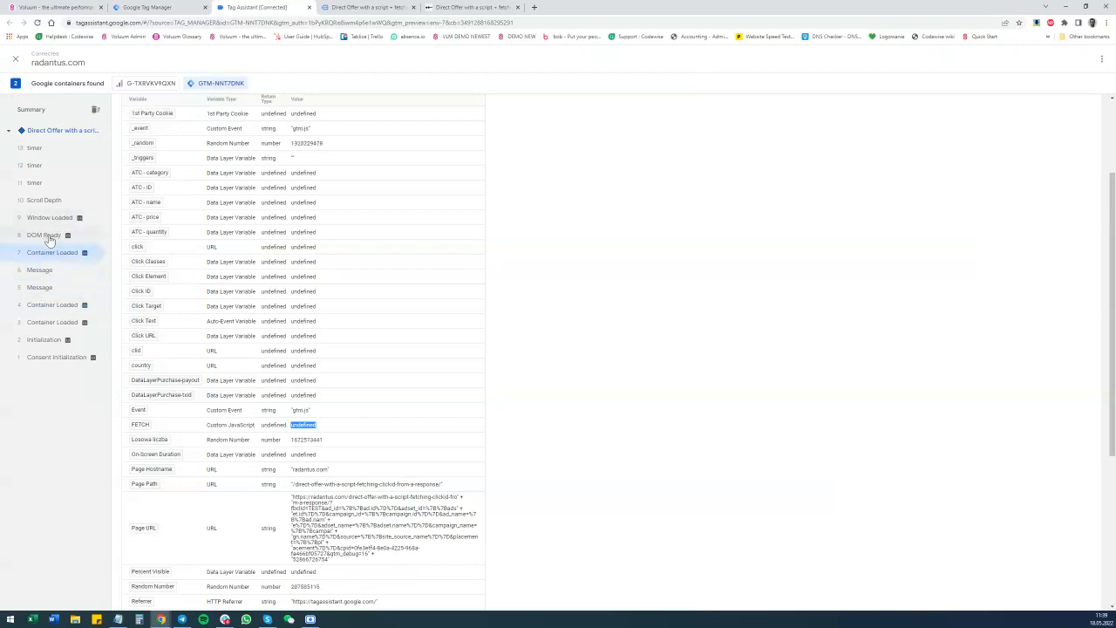
pyautogui.click(52, 233)
pyautogui.click(52, 219)
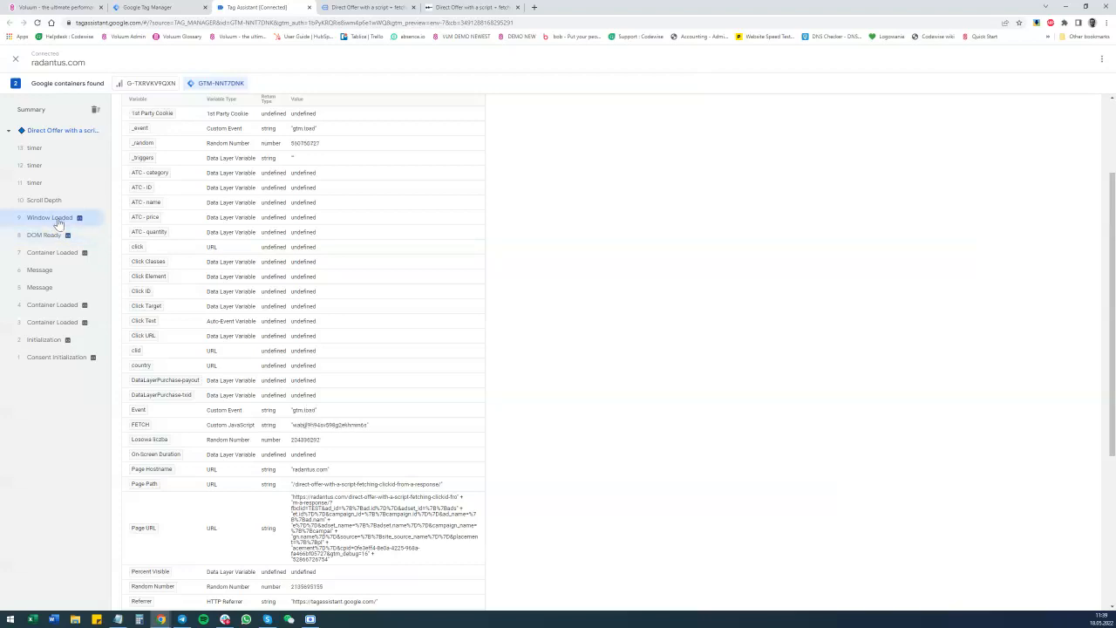
pyautogui.moveTo(352, 425); pyautogui.dragTo(359, 430)
# Switch to Voluum, open the campaign's Live visits report, and highlight the click ID of the earlier TEST visit.
pyautogui.click(48, 7)
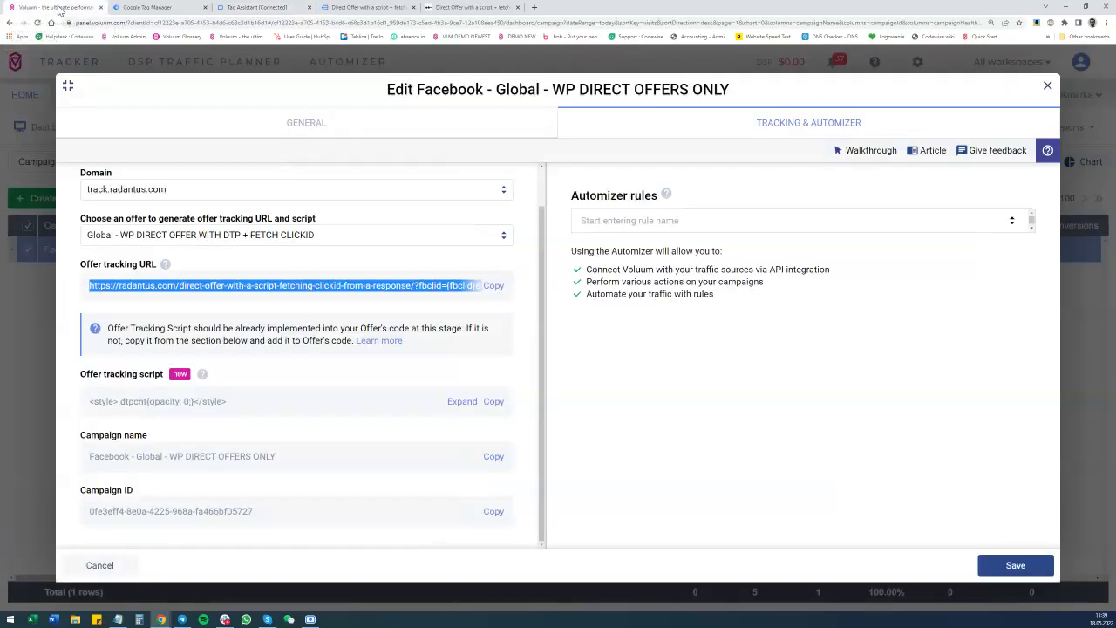
pyautogui.click(1047, 86)
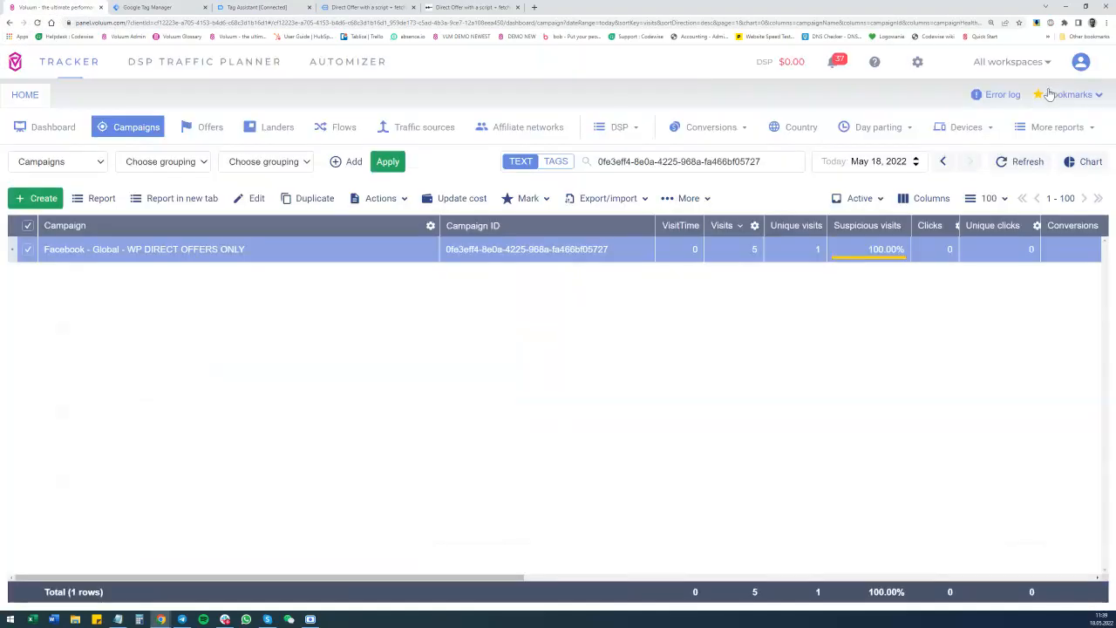
pyautogui.click(103, 206)
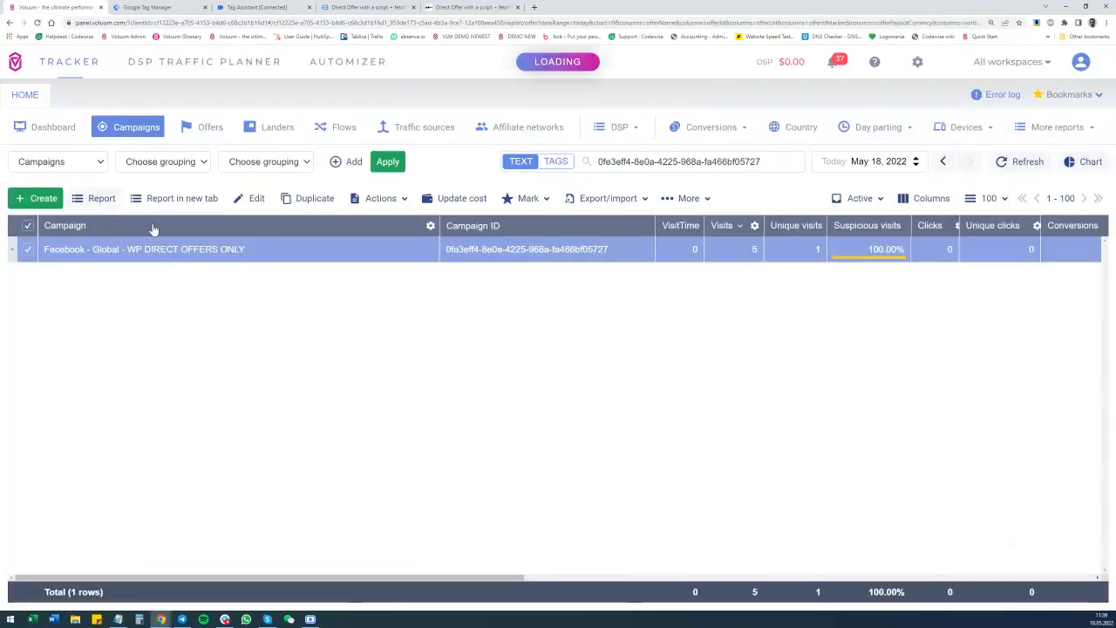
pyautogui.click(1003, 129)
pyautogui.click(1027, 206)
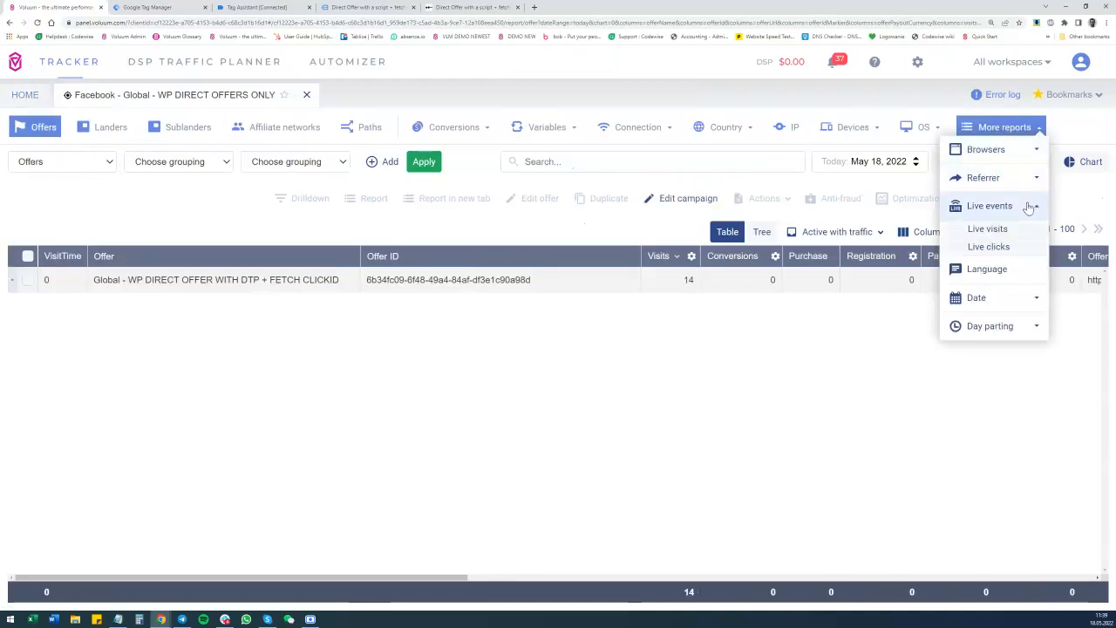
pyautogui.click(987, 229)
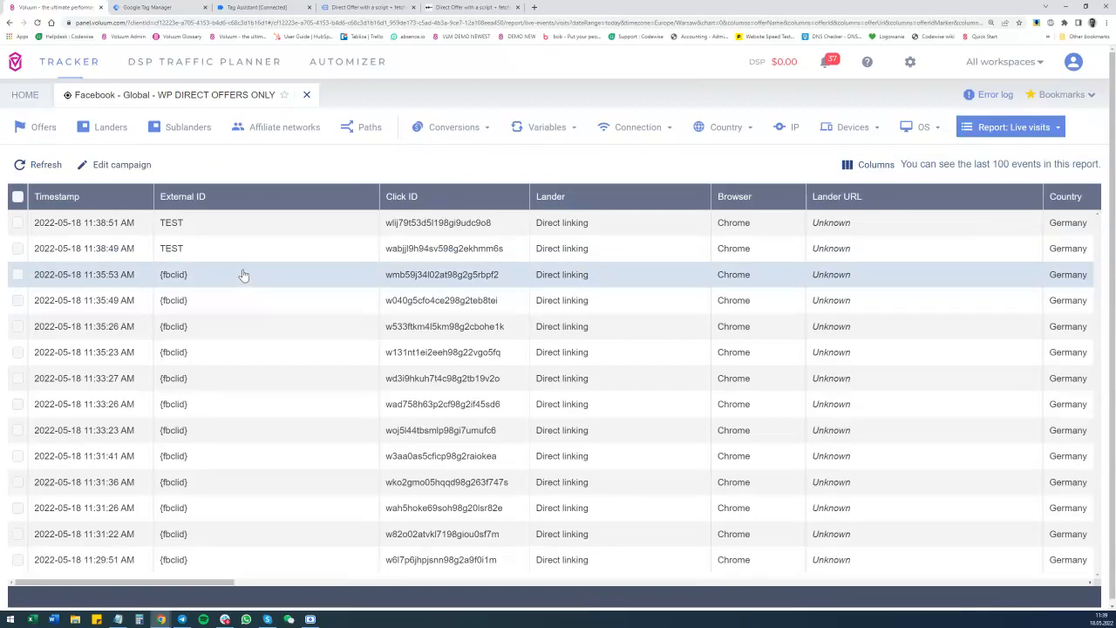
pyautogui.moveTo(385, 252); pyautogui.dragTo(506, 258)
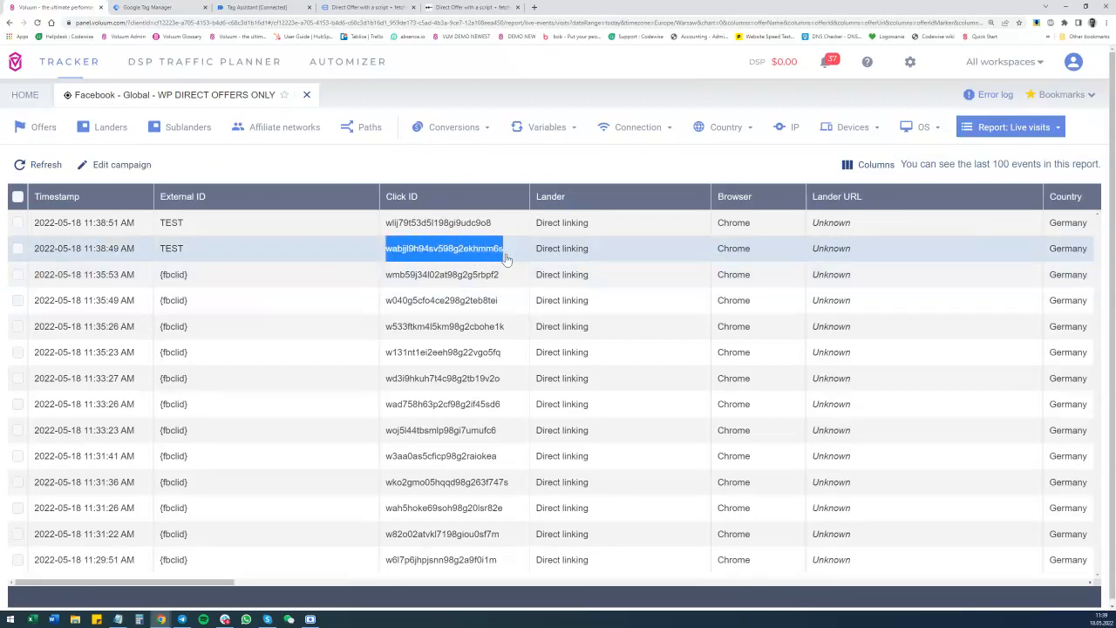